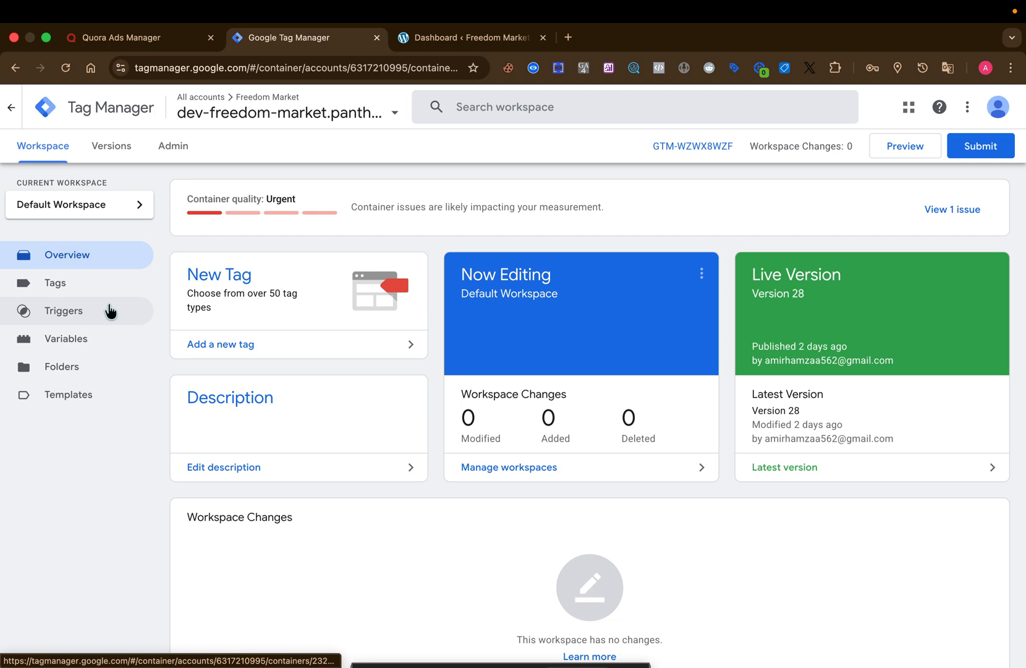
- Select the dev-freedom-market.pantheonsite.io web container and start a new user-defined variable of type Constant
{"action": "left_click", "coordinate": [395, 112]}
{"action": "left_click", "coordinate": [404, 224]}
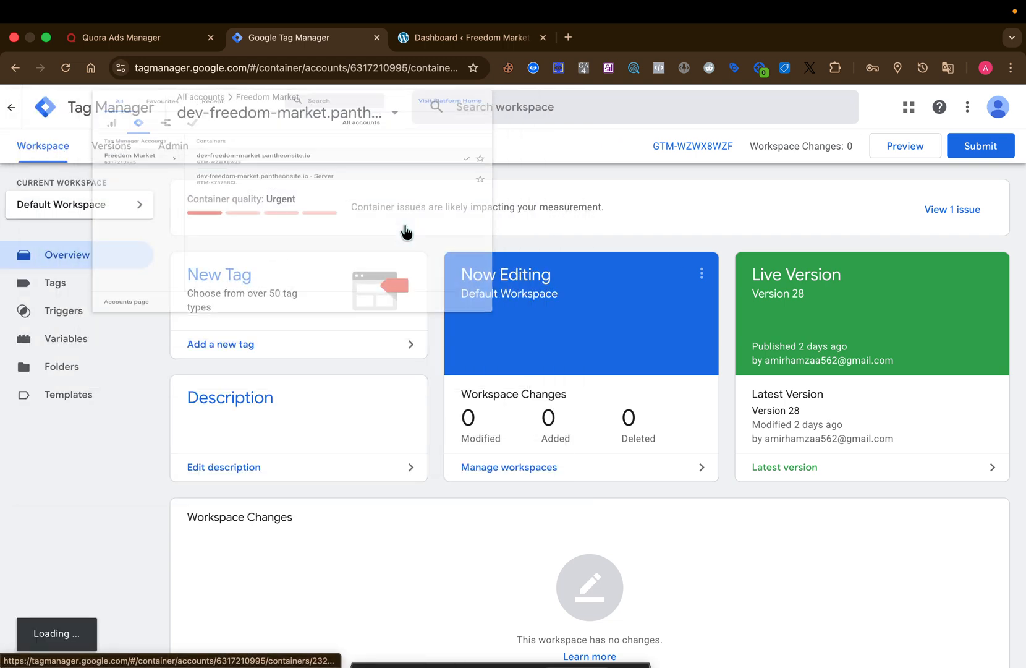
{"action": "left_click", "coordinate": [88, 344]}
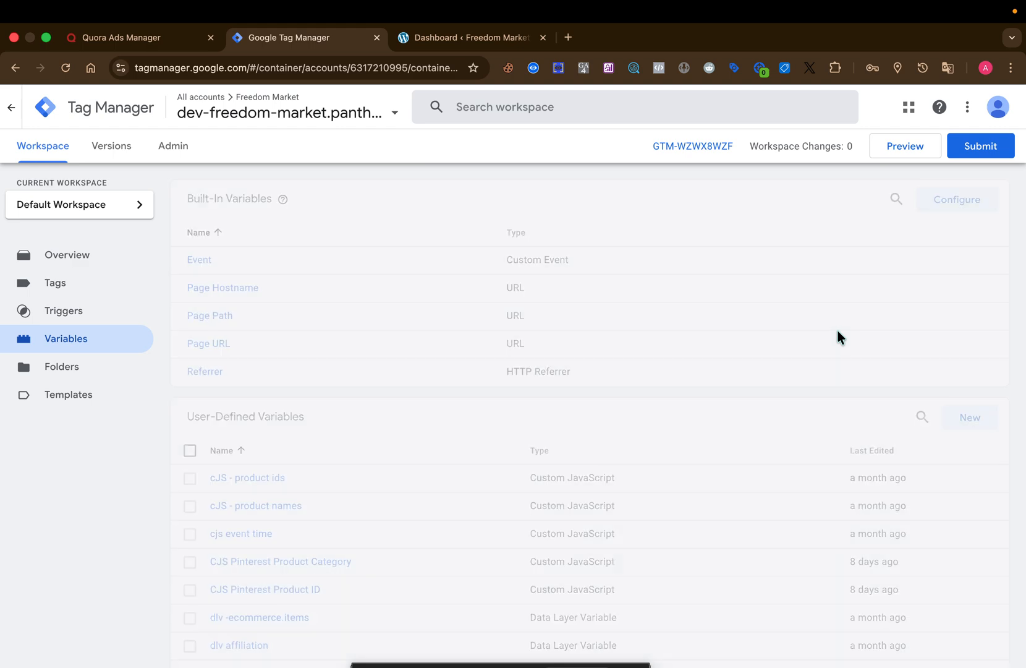
{"action": "left_click", "coordinate": [970, 417]}
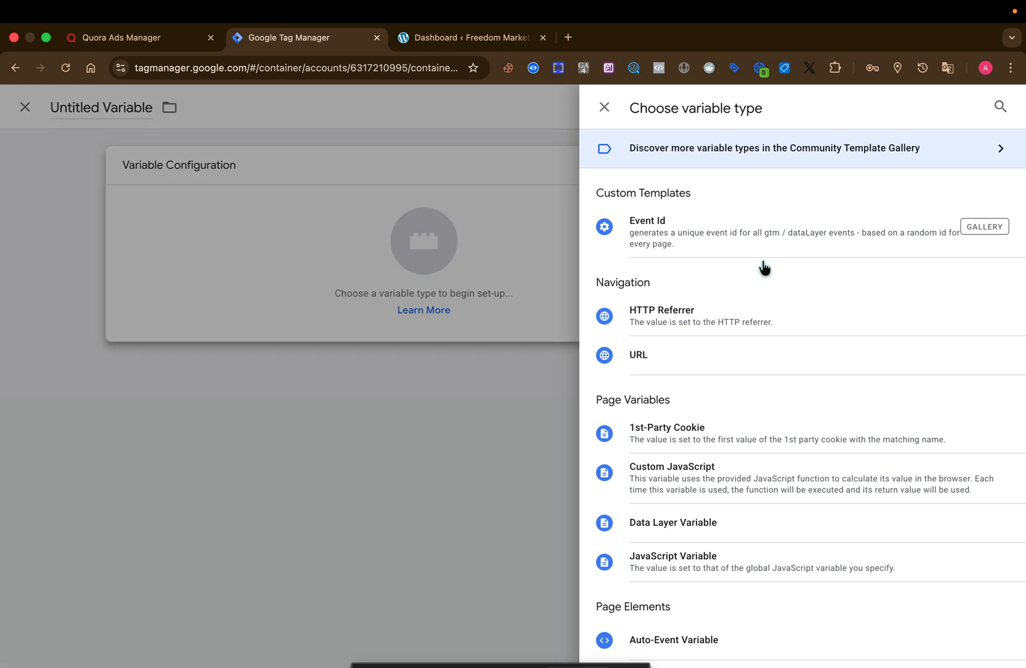
{"action": "scroll", "coordinate": [727, 457], "scroll_direction": "down", "scroll_amount": 3}
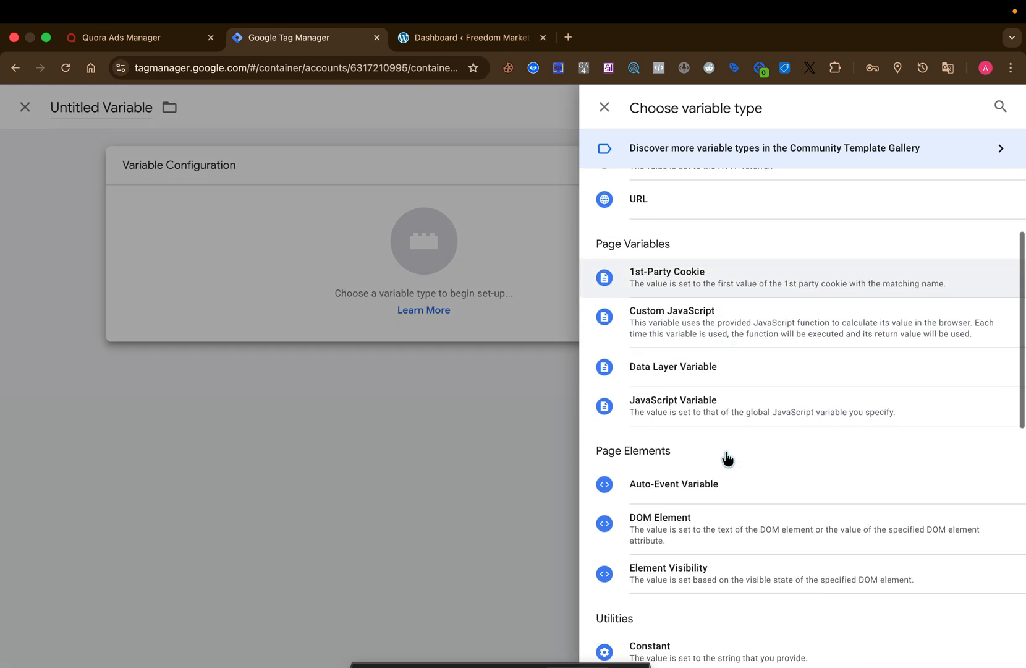
{"action": "left_click", "coordinate": [695, 595]}
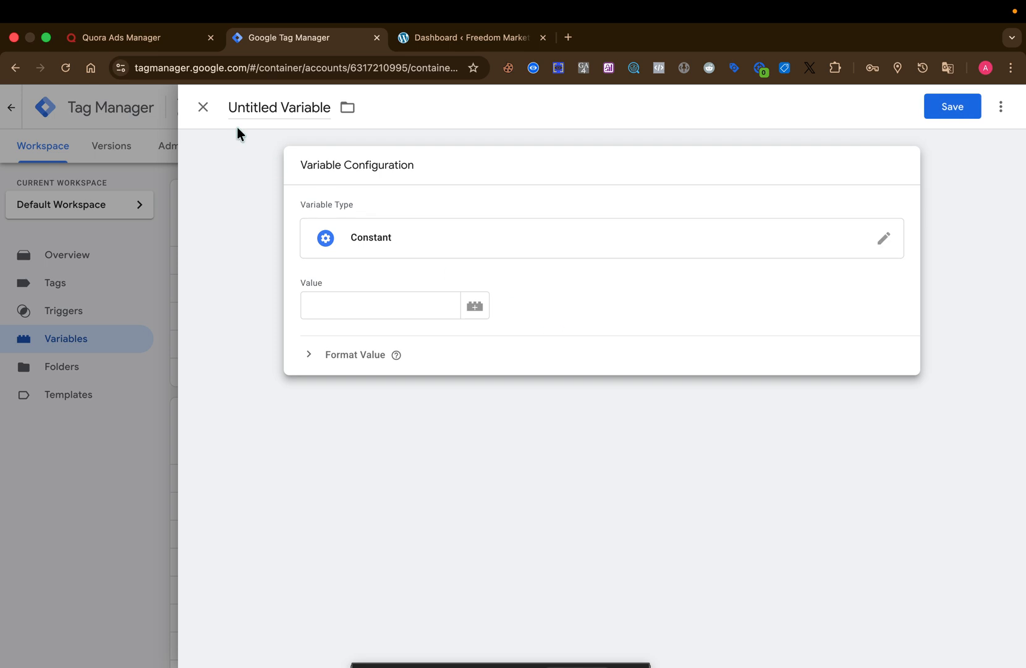
- Switch to Quora Ads Manager, set up the Quora Pixel with the partner installation option, and copy the Pixel ID
{"action": "left_click", "coordinate": [177, 48]}
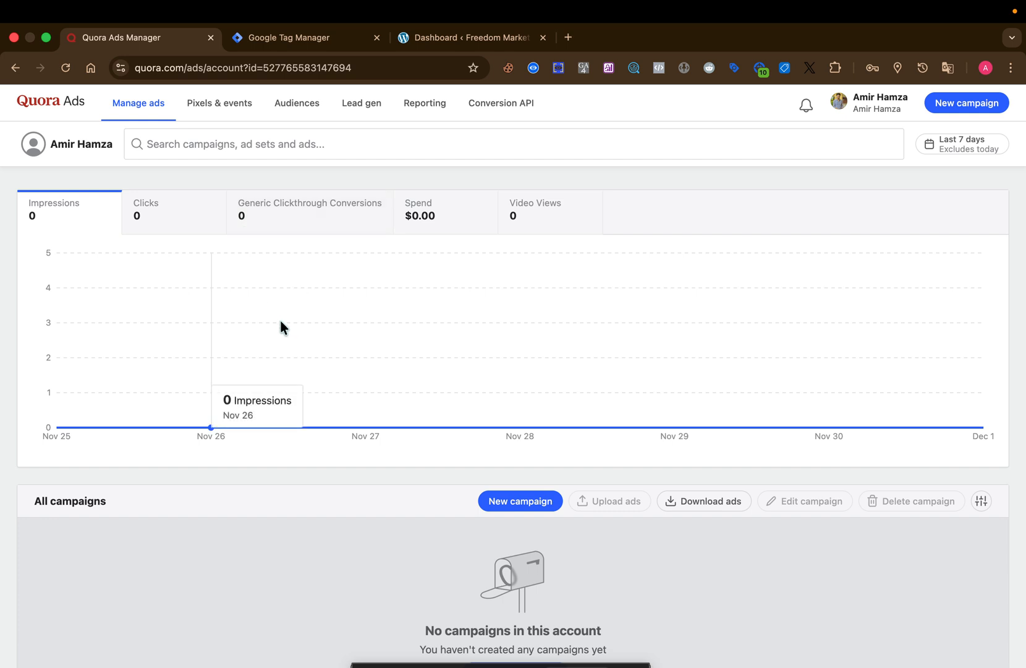
{"action": "left_click", "coordinate": [235, 103]}
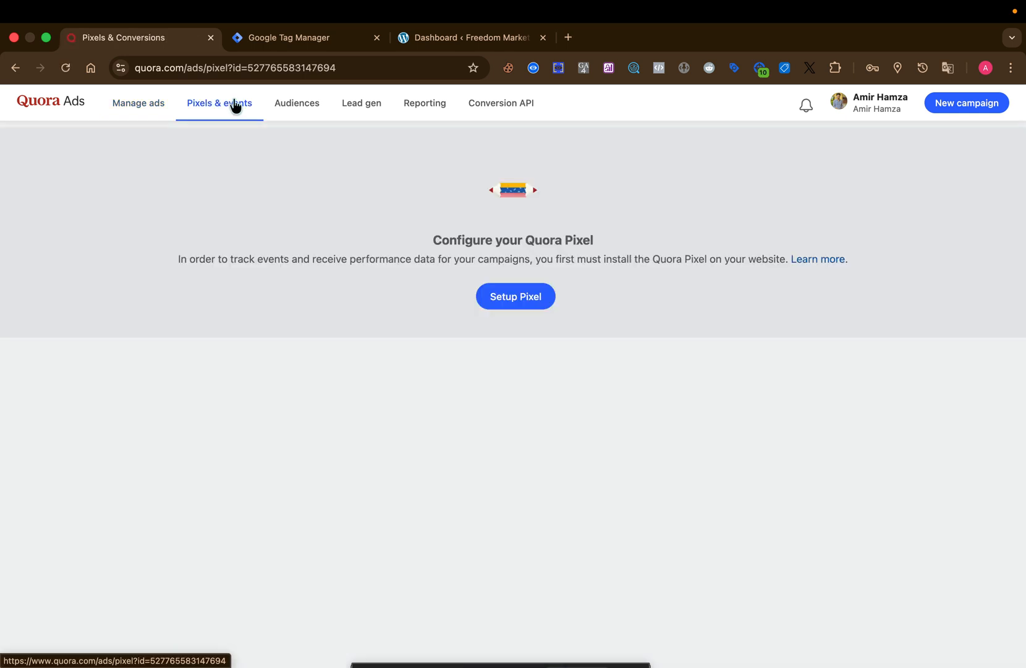
{"action": "left_click", "coordinate": [498, 305]}
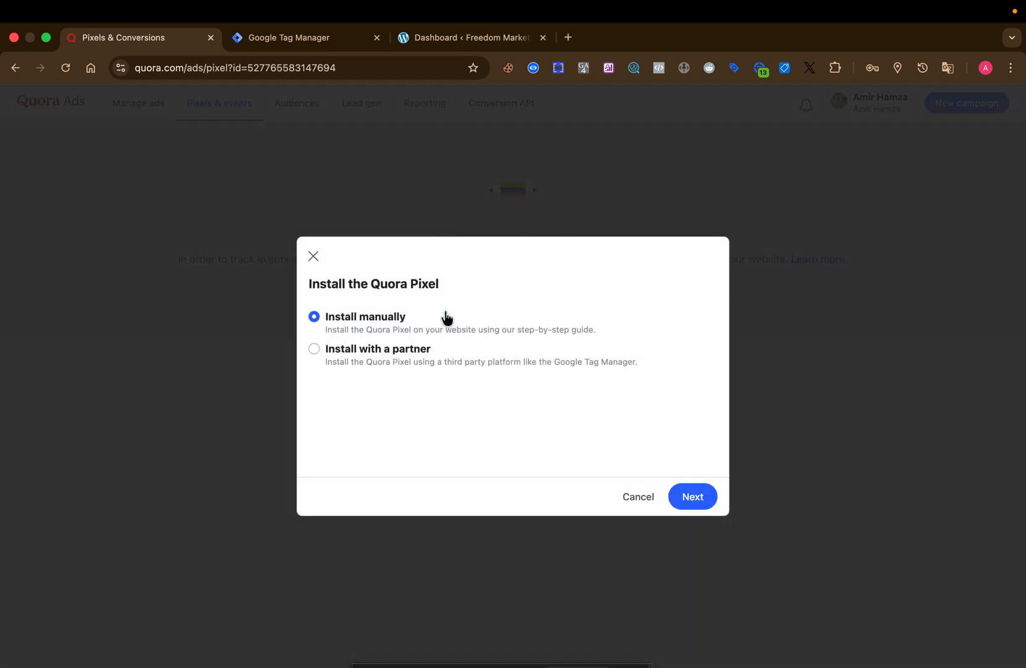
{"action": "left_click", "coordinate": [315, 349]}
{"action": "left_click", "coordinate": [682, 496]}
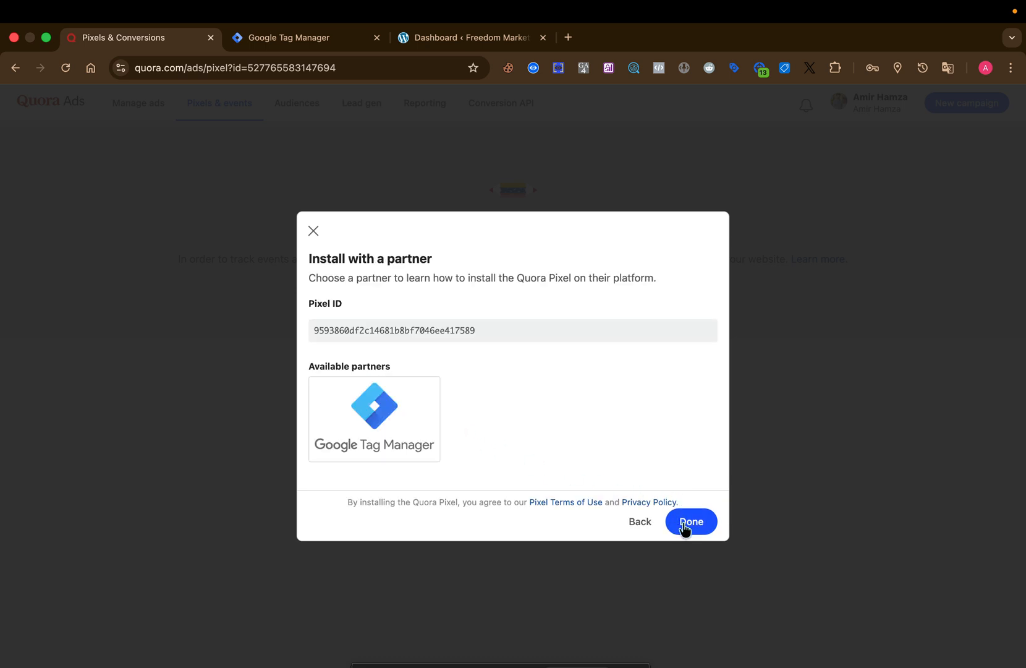
{"action": "left_click", "coordinate": [485, 334]}
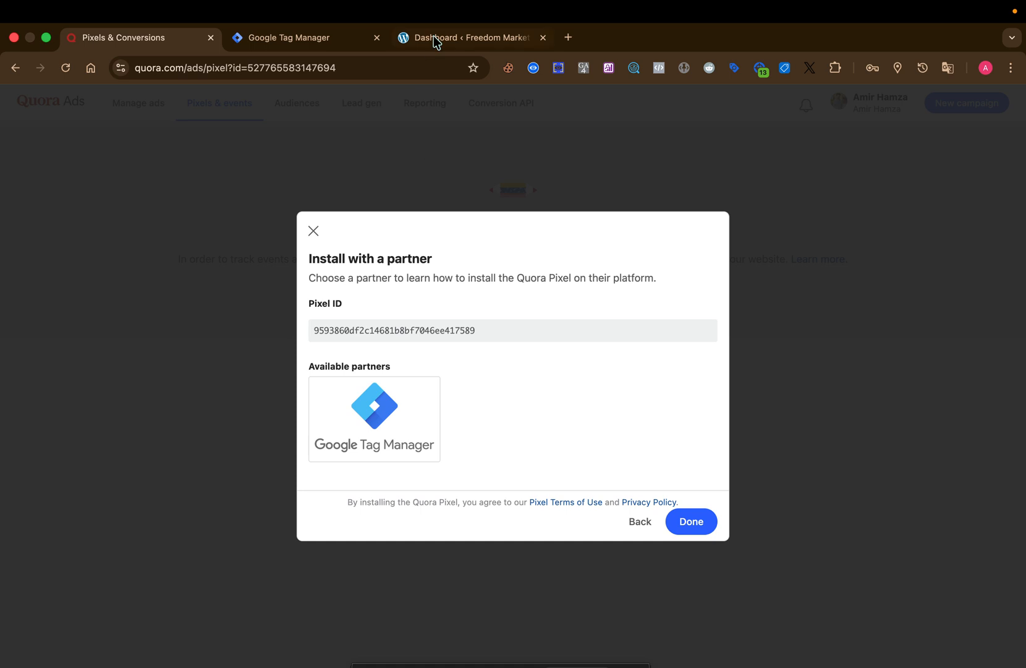
- Switch back to Google Tag Manager and paste the copied Quora Pixel ID as the Constant variable's value
{"action": "left_click", "coordinate": [324, 39]}
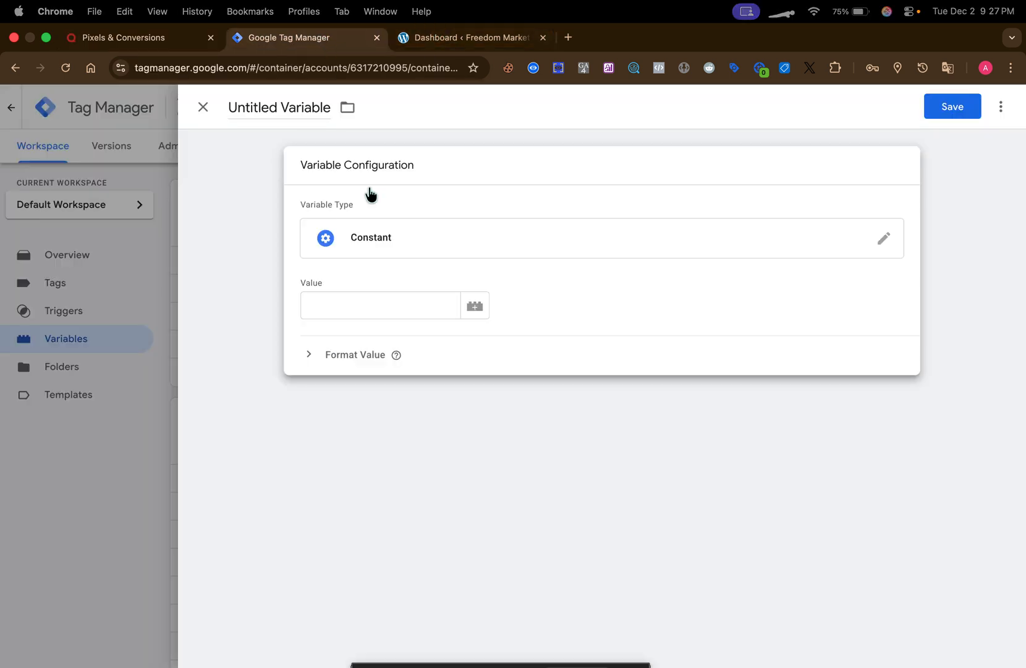
{"action": "left_click", "coordinate": [376, 307]}
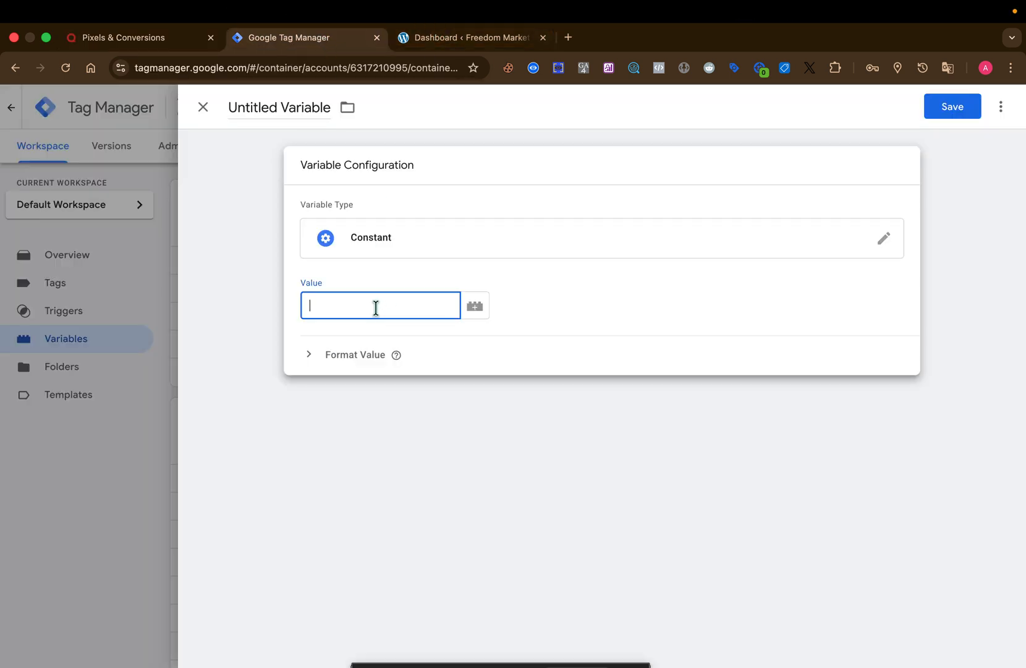
{"action": "type", "text": "60df2c14681b1bf7046ee417589"}
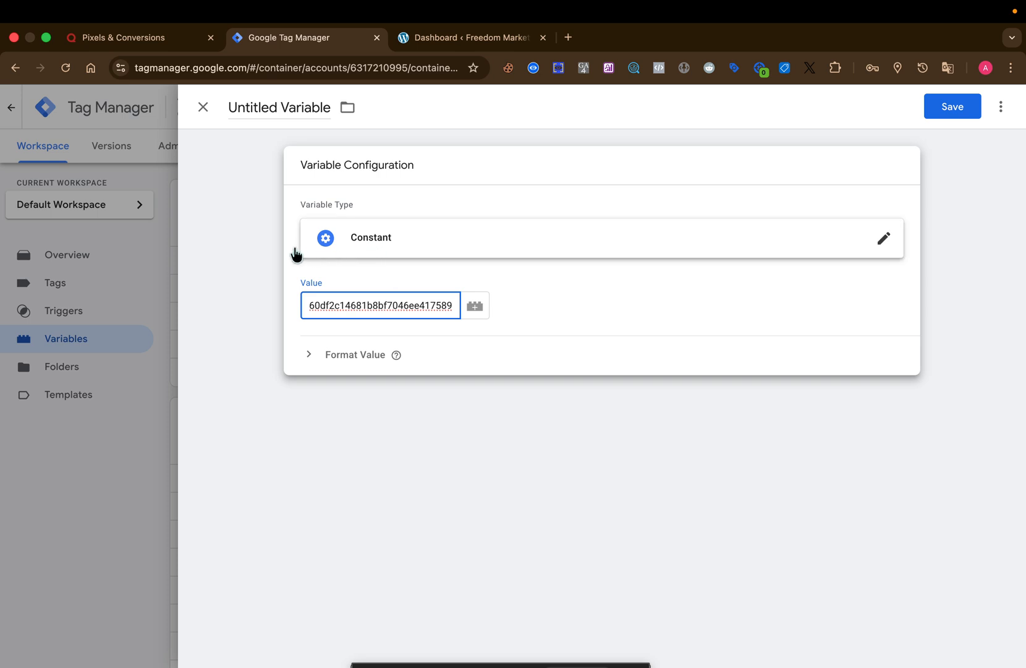
- Name the variable "Quora Pixel ID" and save it
{"action": "left_click", "coordinate": [252, 104]}
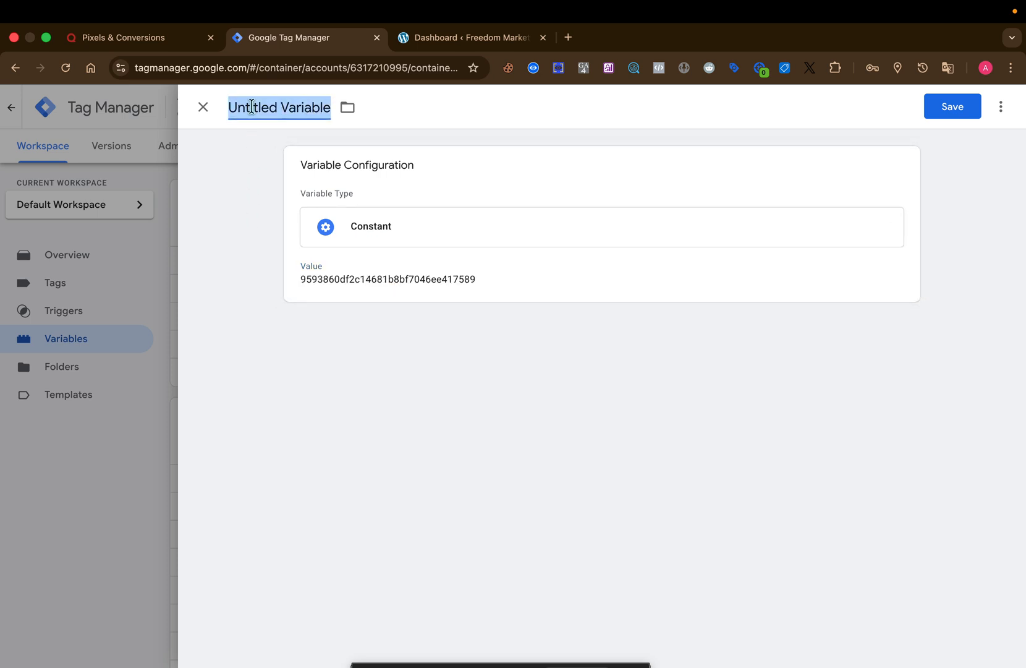
{"action": "type", "text": "Quora Pi"}
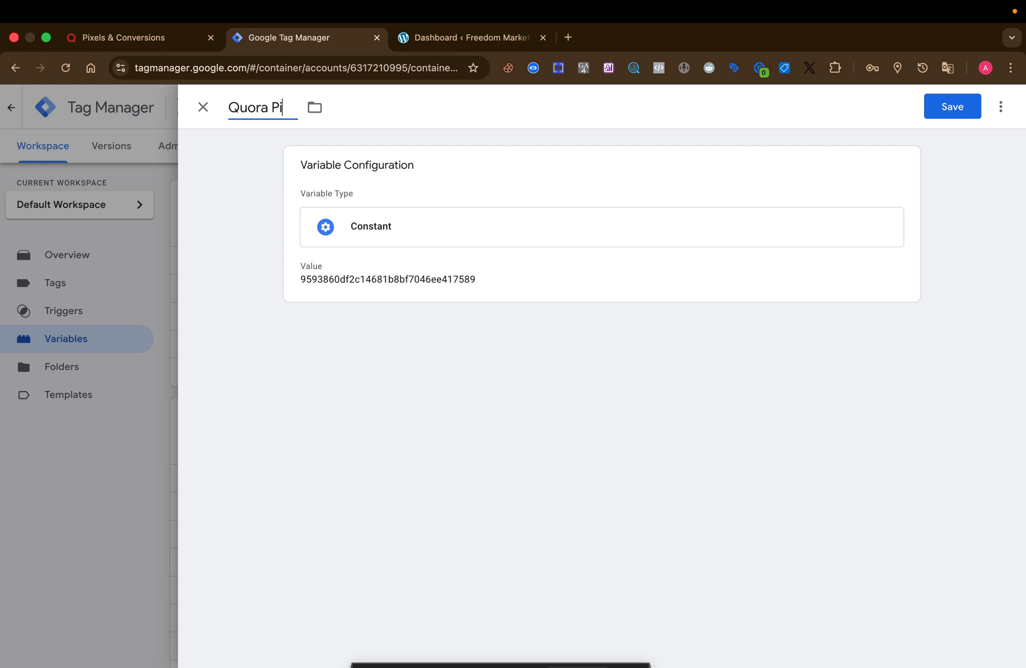
{"action": "type", "text": "xel ID"}
{"action": "left_click", "coordinate": [951, 111]}
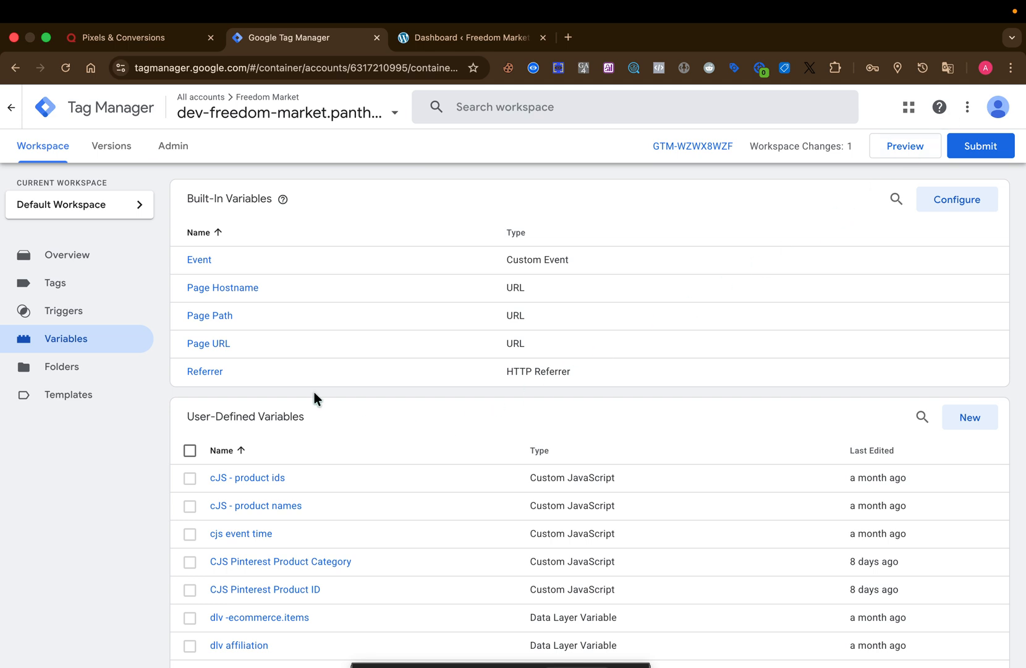
- Start a new tag in the workspace and open the choice of tag types for its configuration
{"action": "left_click", "coordinate": [58, 299]}
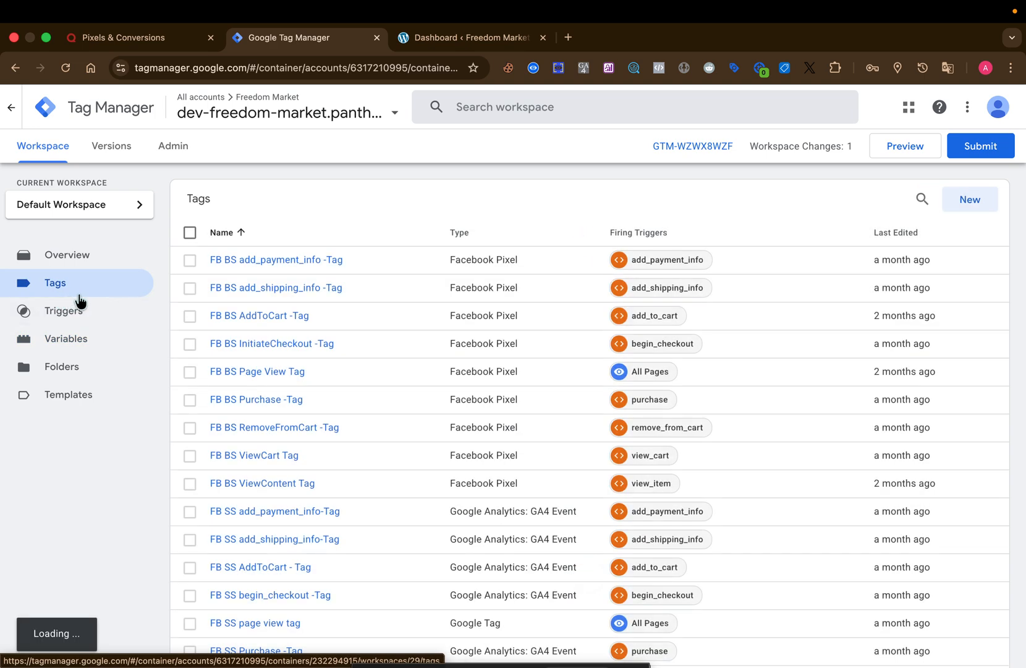
{"action": "left_click", "coordinate": [968, 200]}
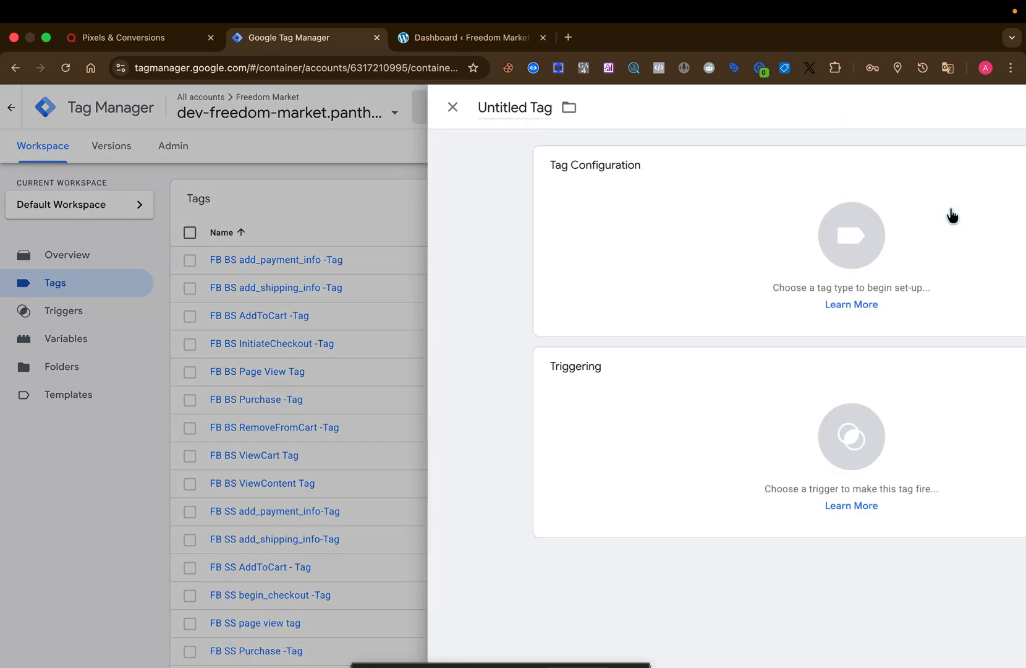
{"action": "left_click", "coordinate": [738, 251]}
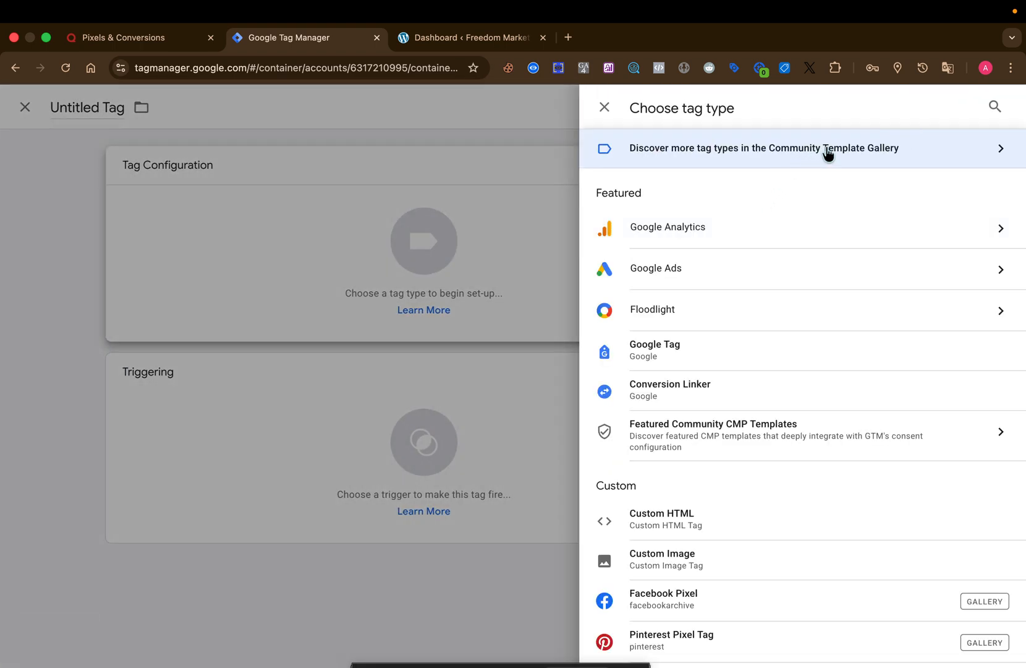
{"action": "left_click", "coordinate": [828, 153]}
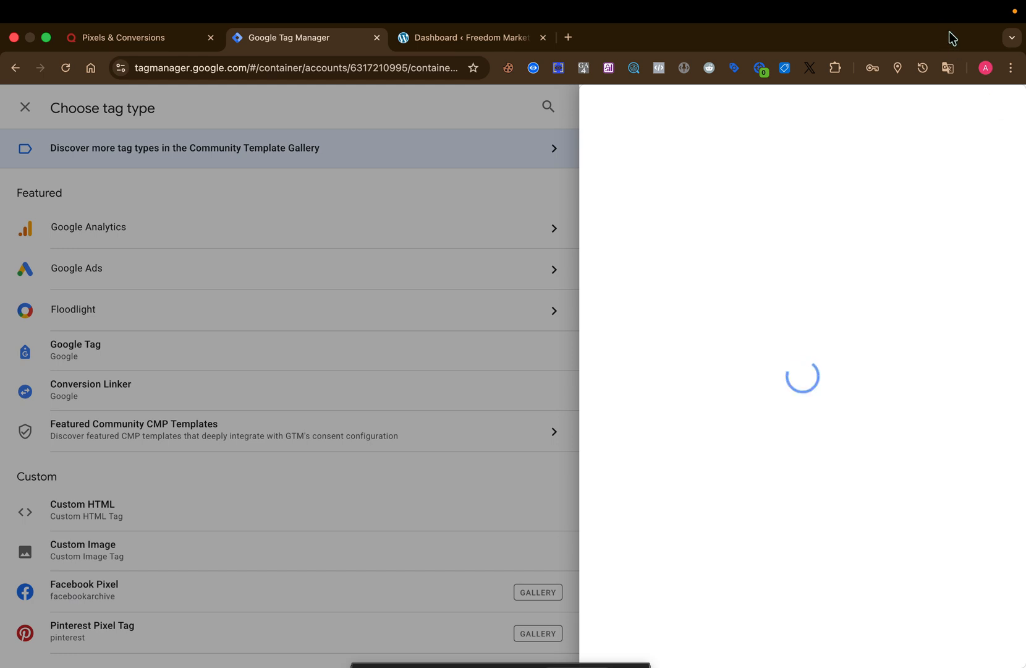
{"action": "mouse_move", "coordinate": [921, 11]}
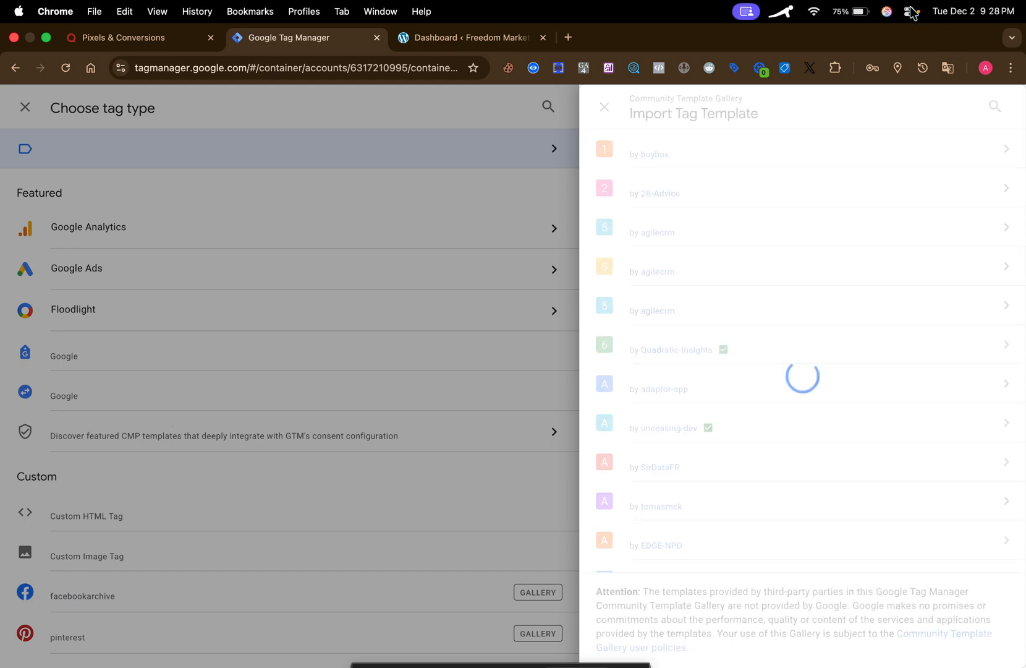
{"action": "left_click", "coordinate": [994, 109]}
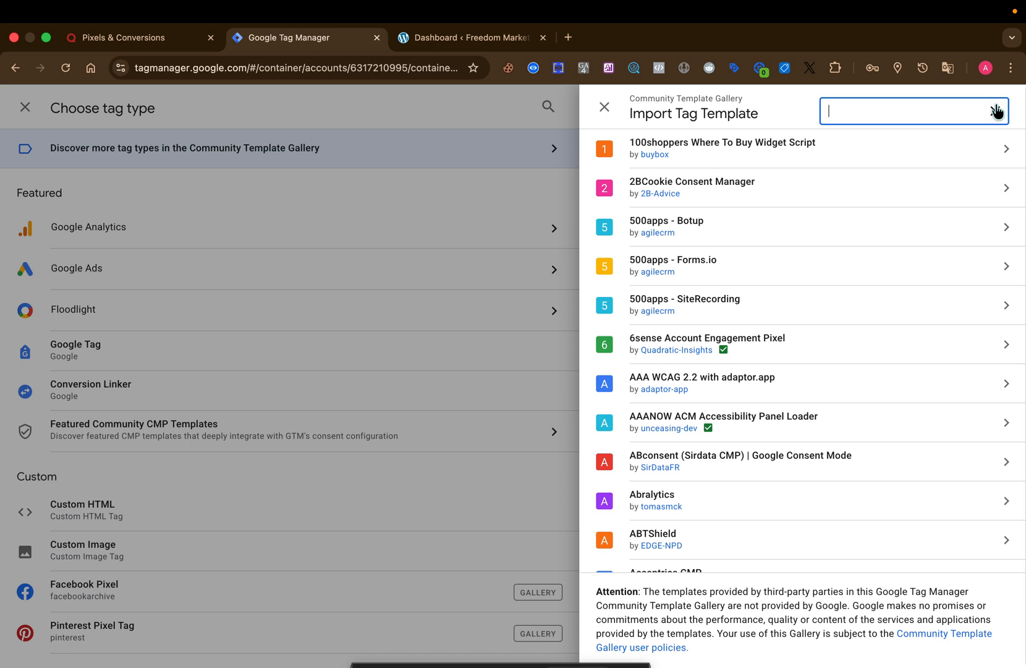
{"action": "type", "text": "Quo"}
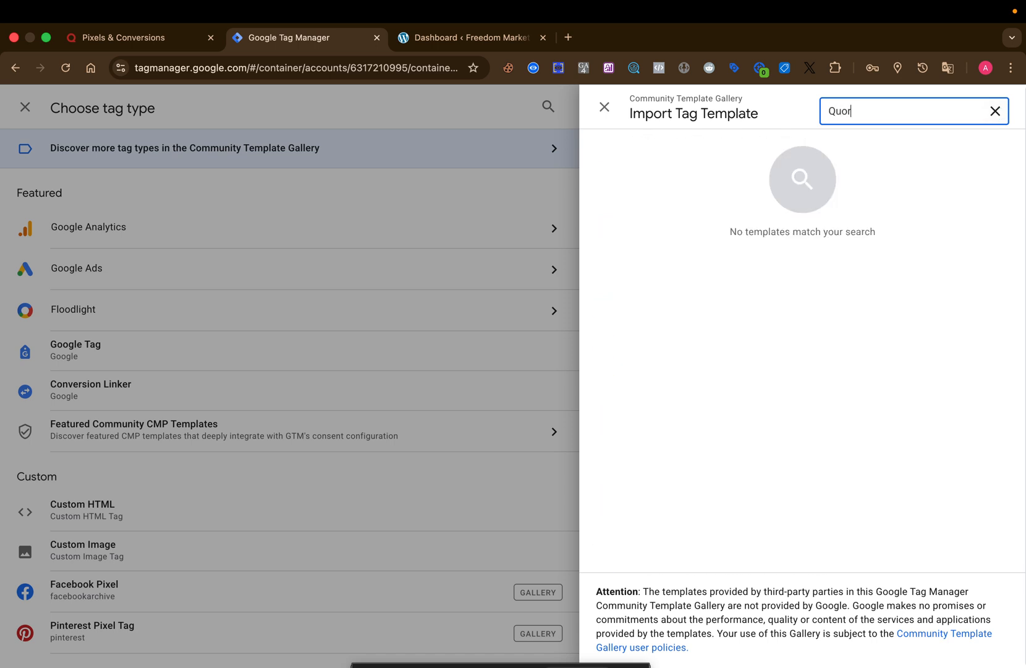
{"action": "left_click", "coordinate": [994, 111]}
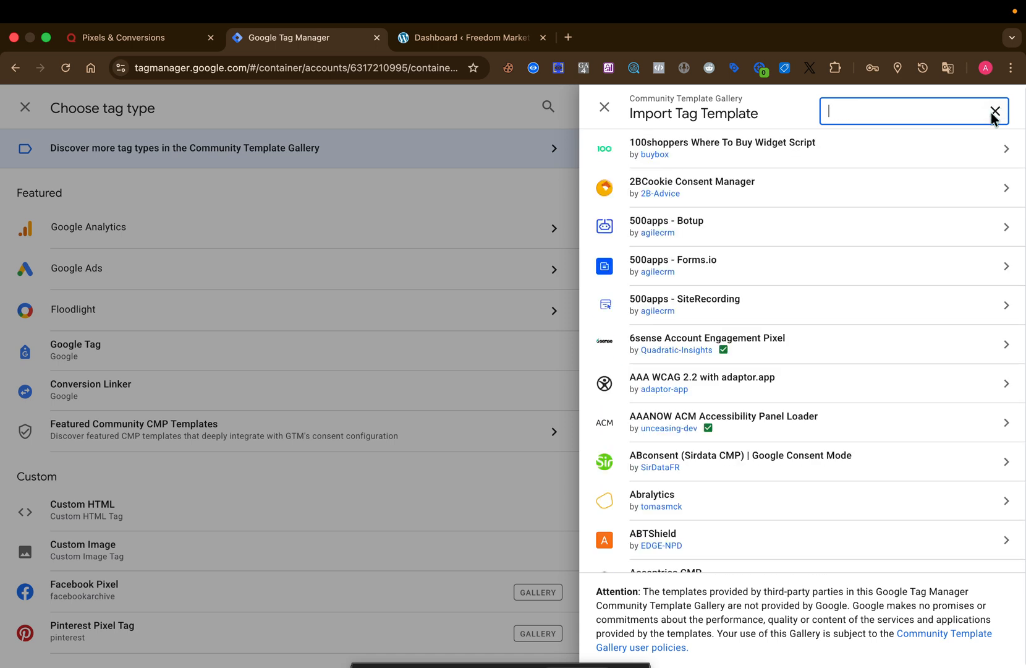
{"action": "left_click", "coordinate": [526, 231]}
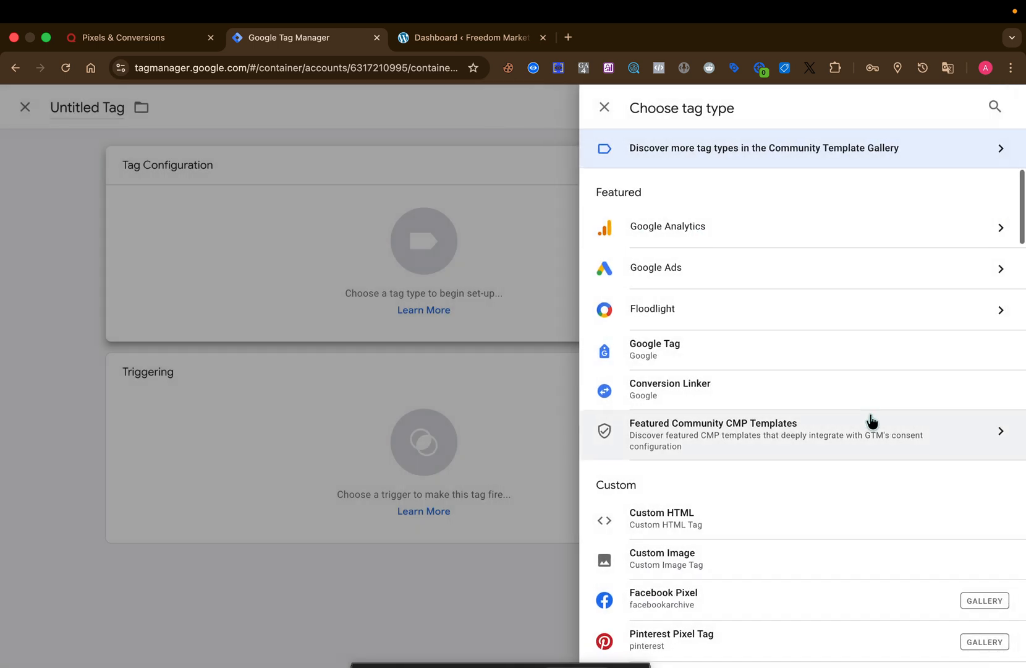
- Choose the built-in Quora Pixel as the new tag's type
{"action": "scroll", "coordinate": [870, 419], "scroll_direction": "down", "scroll_amount": 5}
{"action": "scroll", "coordinate": [872, 421], "scroll_direction": "down", "scroll_amount": 6}
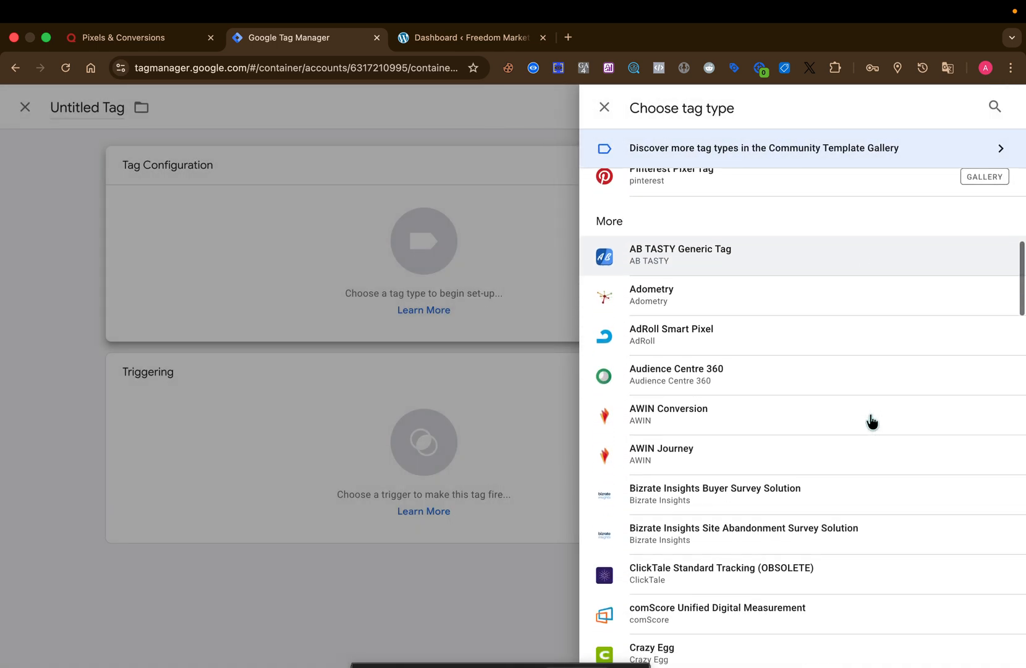
{"action": "scroll", "coordinate": [872, 421], "scroll_direction": "down", "scroll_amount": 6}
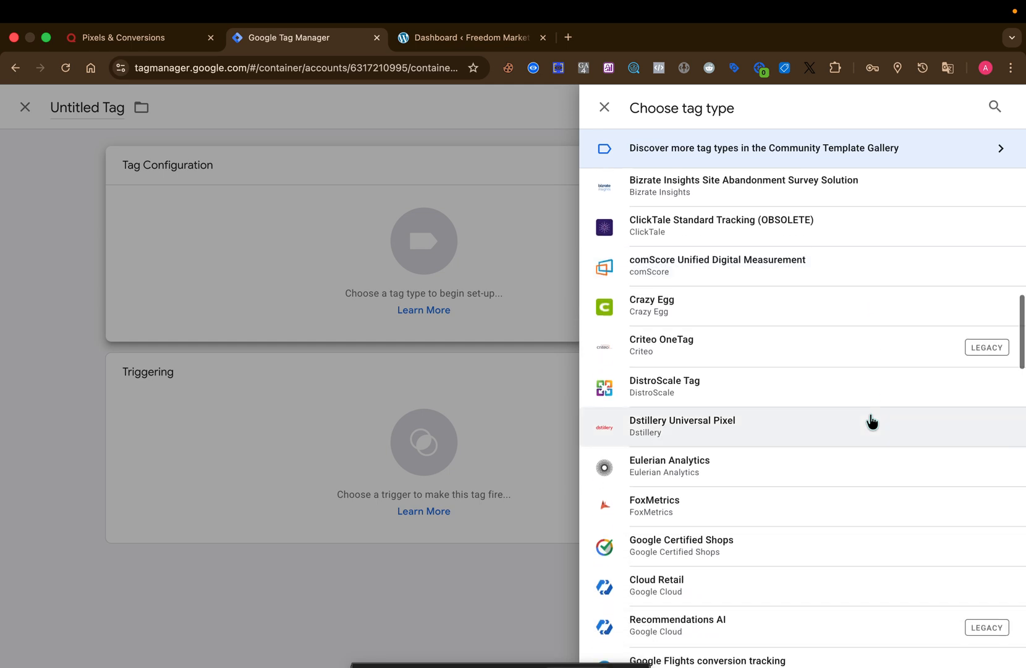
{"action": "scroll", "coordinate": [872, 422], "scroll_direction": "down", "scroll_amount": 6}
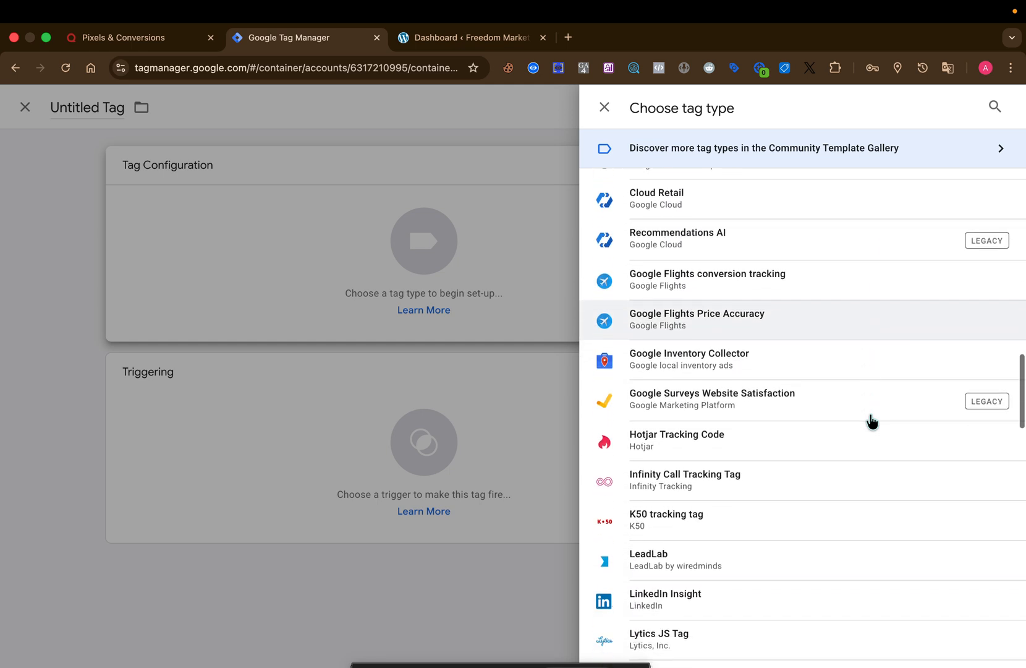
{"action": "scroll", "coordinate": [872, 422], "scroll_direction": "down", "scroll_amount": 6}
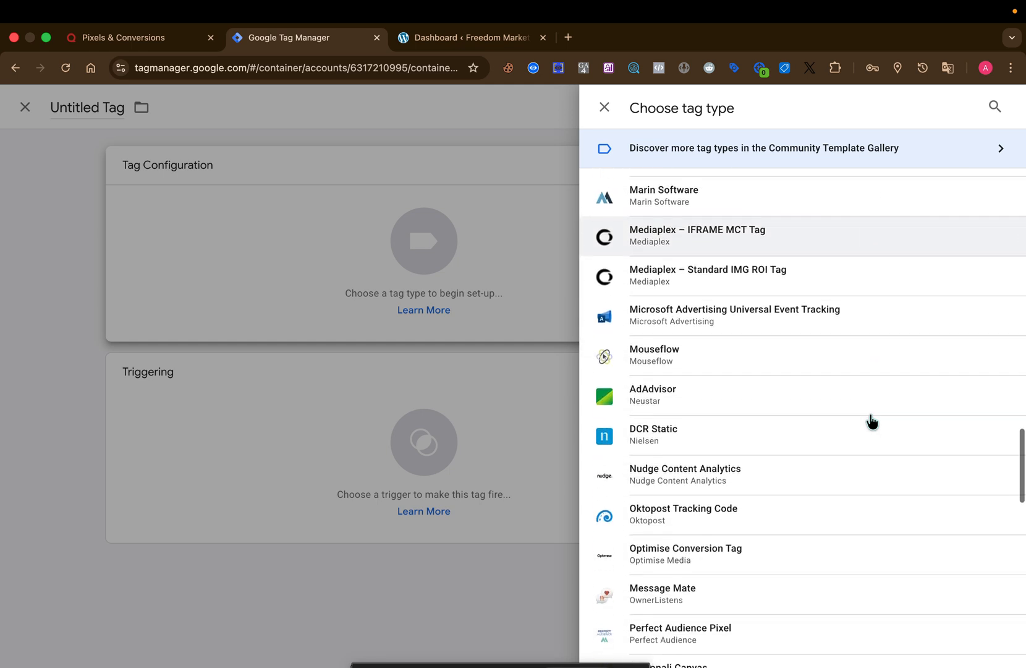
{"action": "scroll", "coordinate": [804, 475], "scroll_direction": "down", "scroll_amount": 3}
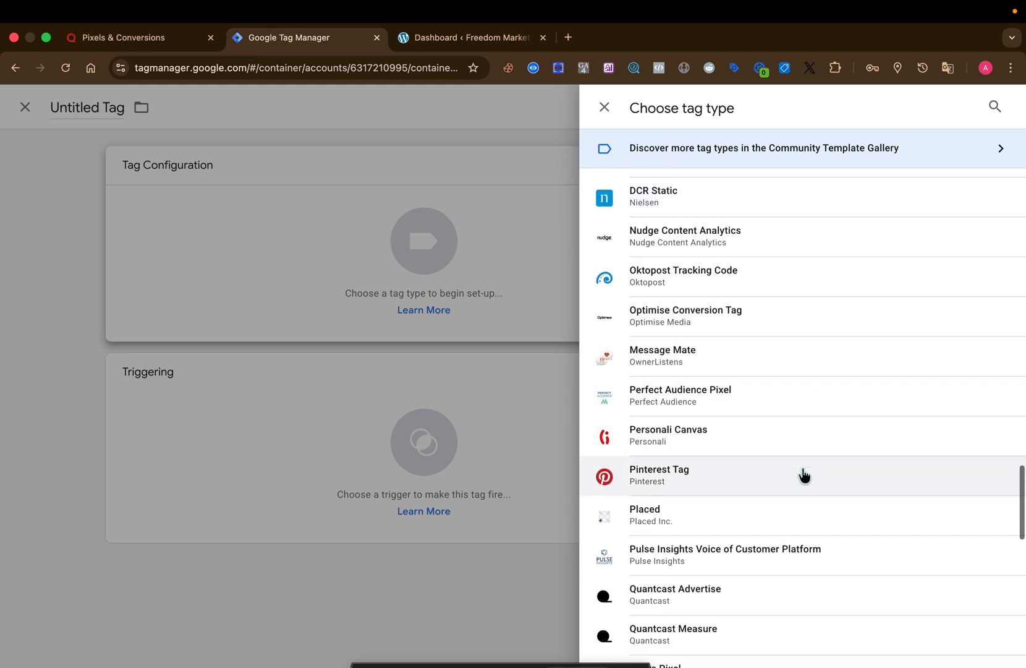
{"action": "scroll", "coordinate": [803, 475], "scroll_direction": "down", "scroll_amount": 1}
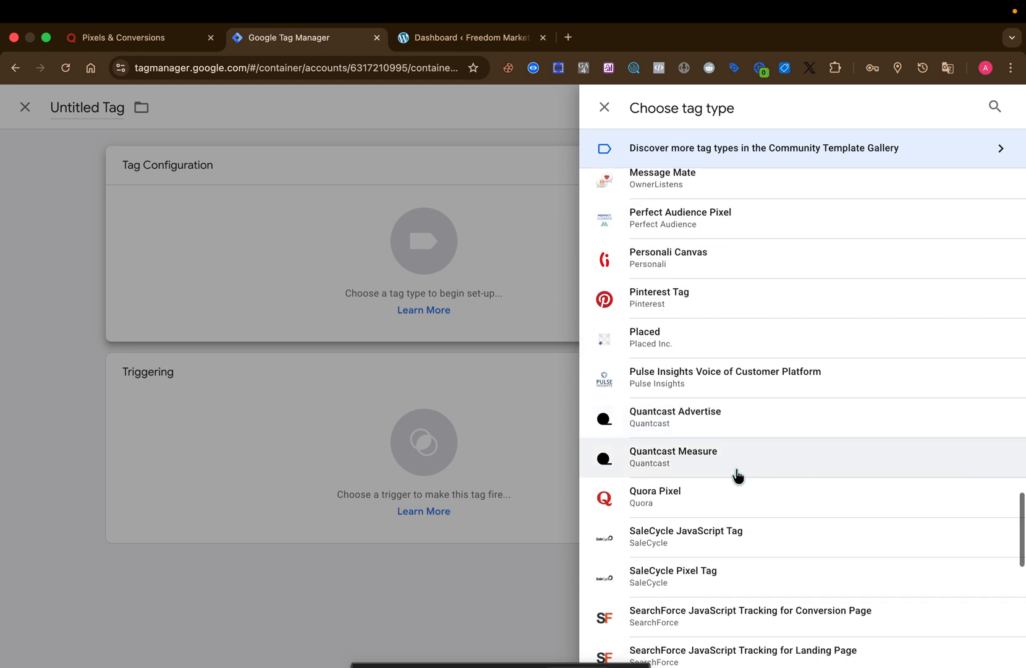
{"action": "left_click", "coordinate": [708, 510]}
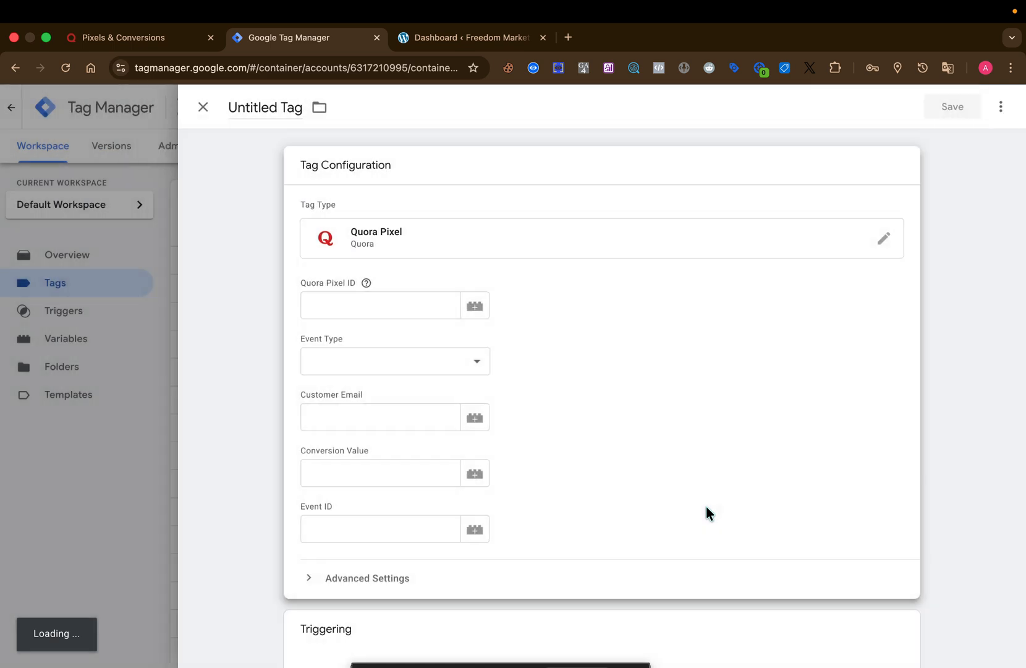
- Set the tag's Quora Pixel ID field to the {{Quora Pixel ID}} variable
{"action": "left_click", "coordinate": [474, 314]}
{"action": "scroll", "coordinate": [502, 490], "scroll_direction": "down", "scroll_amount": 8}
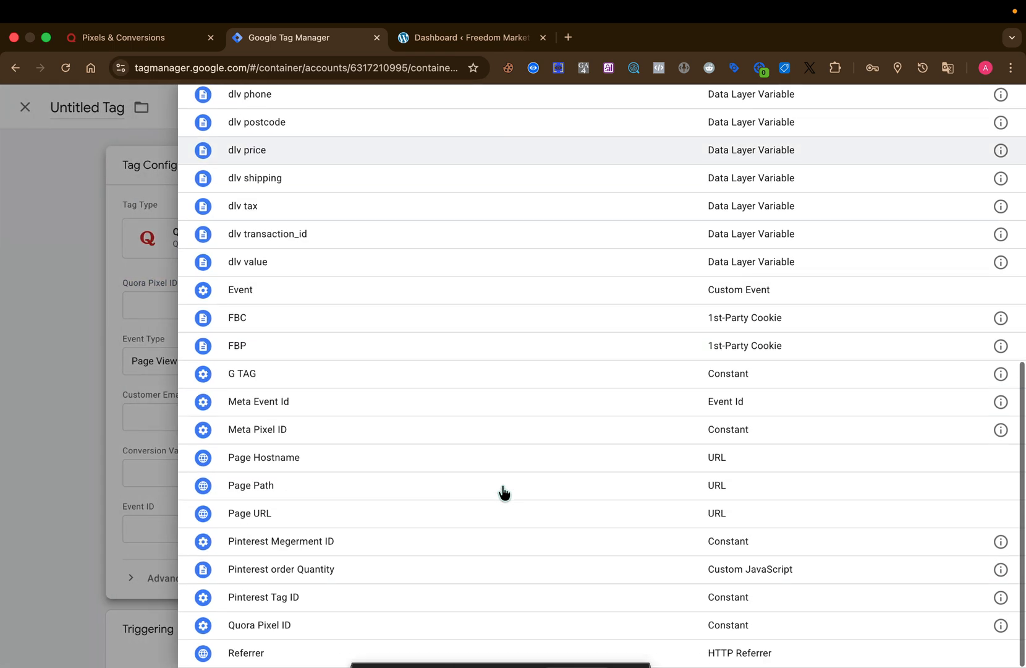
{"action": "left_click", "coordinate": [447, 624]}
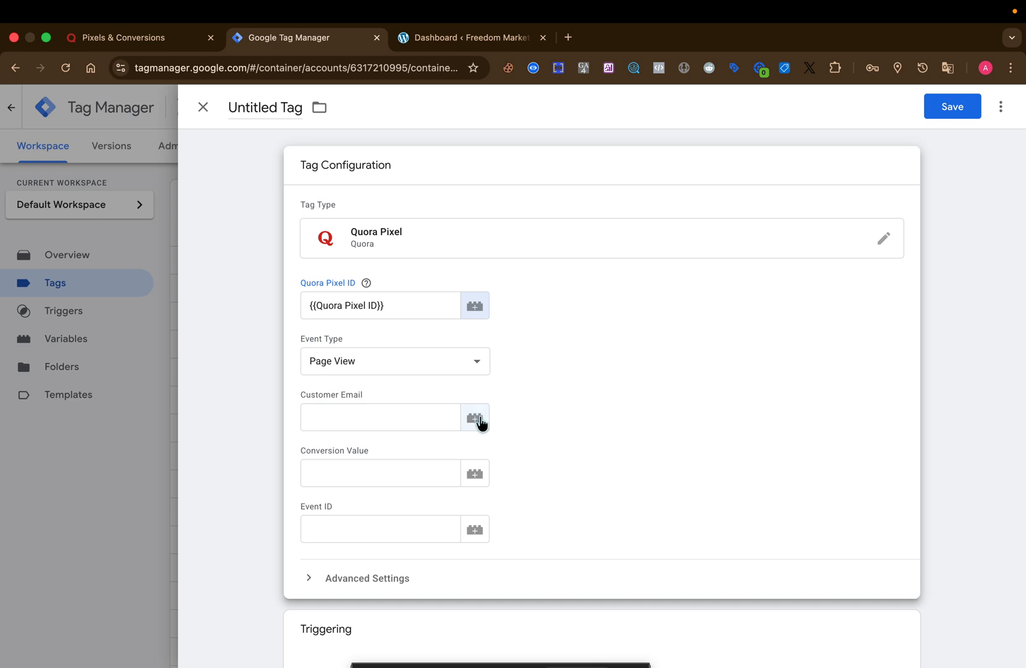
- Set the tag's Customer Email to the {{dlv email}} variable and its Event ID to {{Meta Event Id}}
{"action": "left_click", "coordinate": [480, 420]}
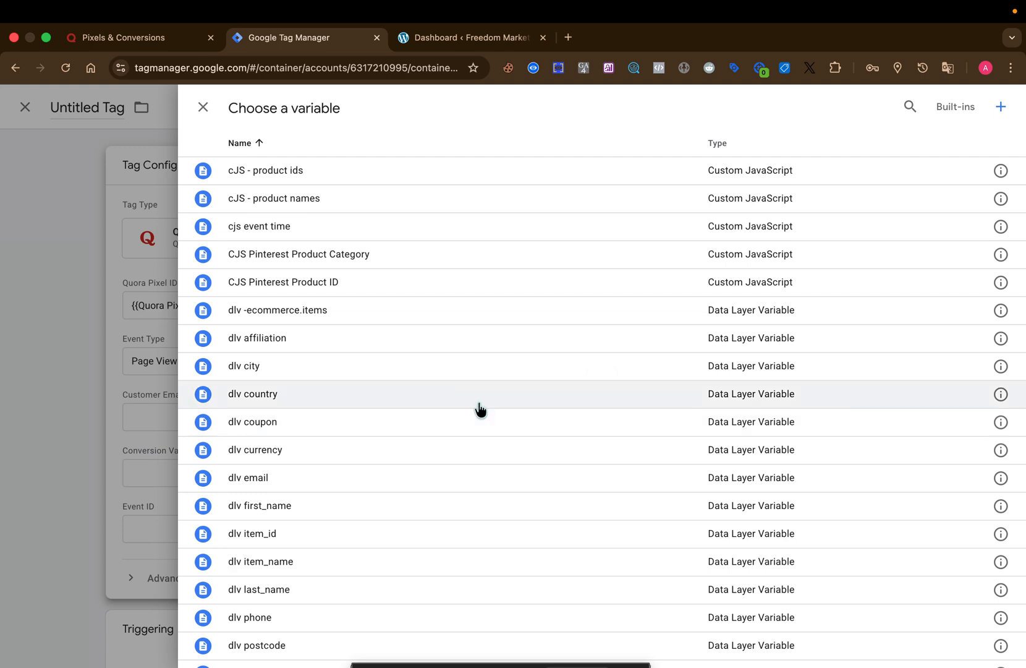
{"action": "left_click", "coordinate": [461, 484]}
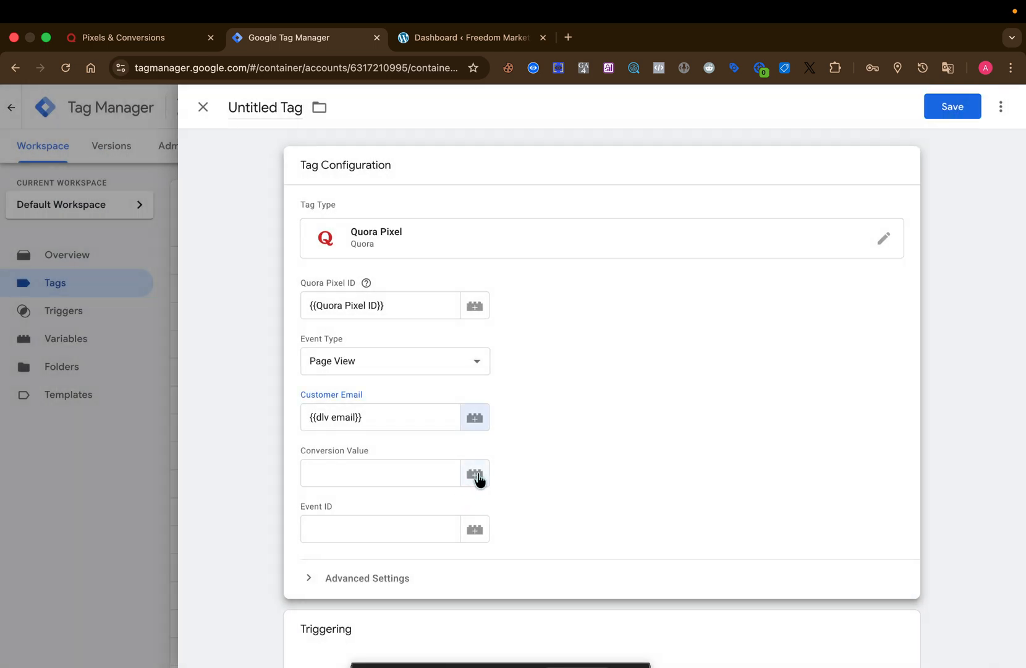
{"action": "left_click", "coordinate": [474, 532]}
{"action": "scroll", "coordinate": [474, 534], "scroll_direction": "down", "scroll_amount": 10}
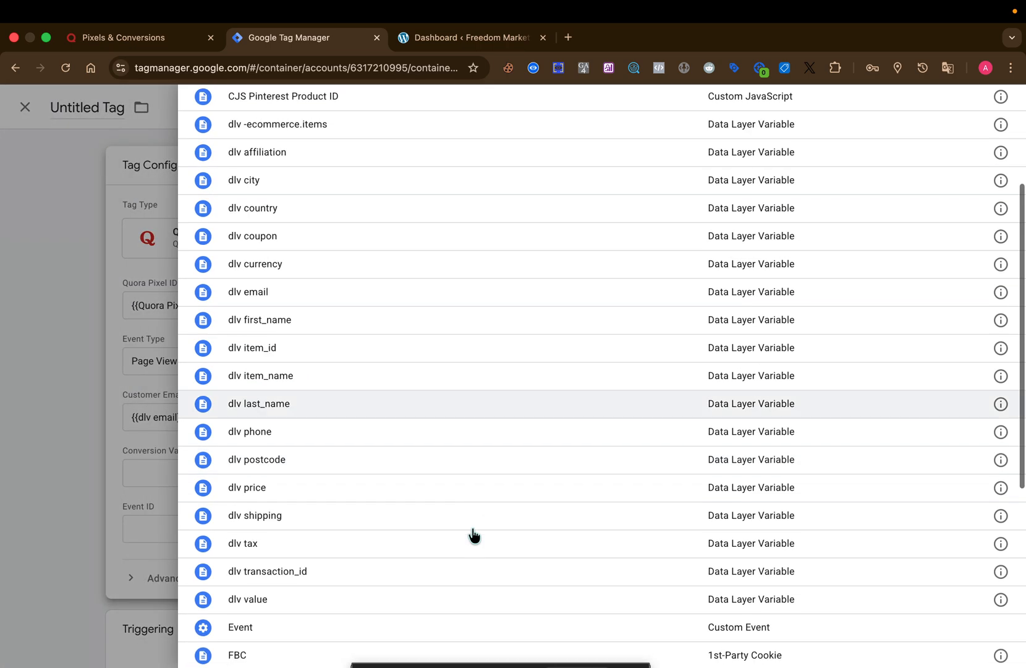
{"action": "left_click", "coordinate": [481, 408]}
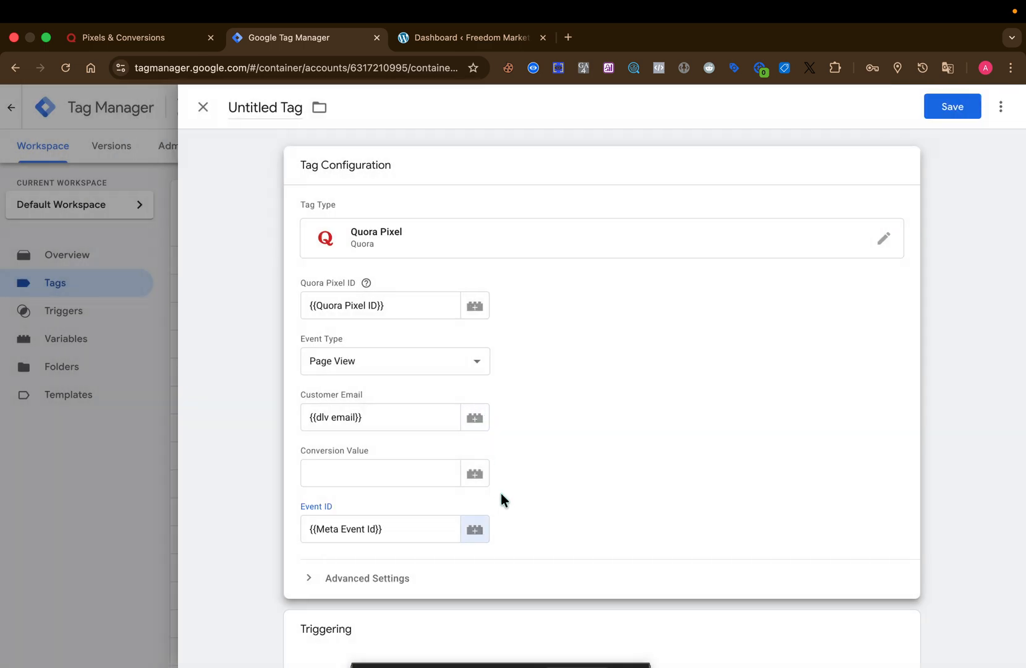
- Assign the All Pages page view trigger to the Quora Pixel tag
{"action": "scroll", "coordinate": [501, 498], "scroll_direction": "down", "scroll_amount": 5}
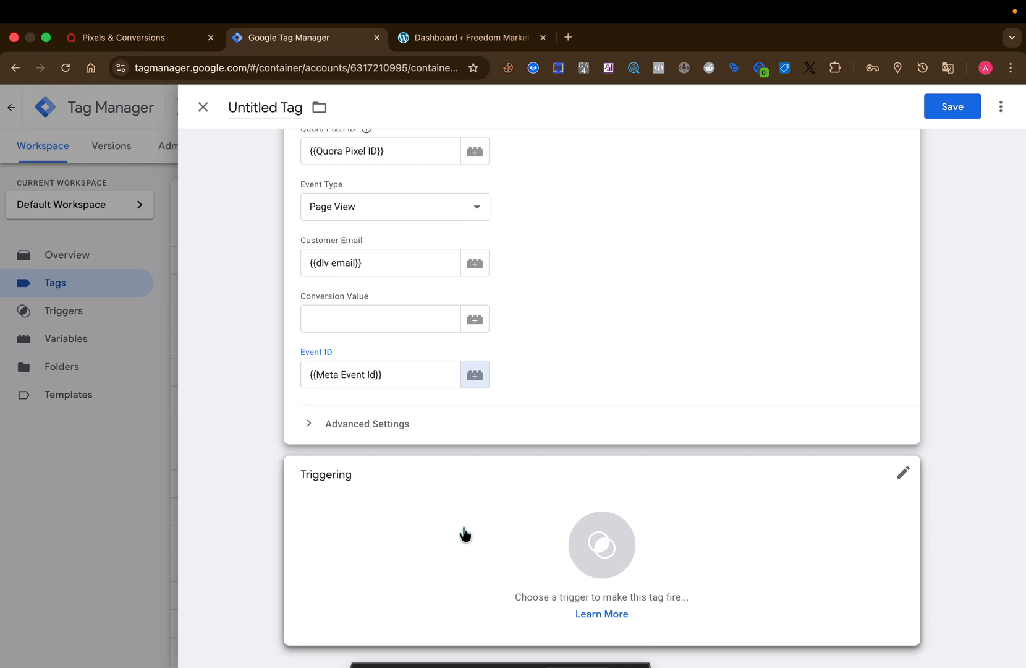
{"action": "left_click", "coordinate": [465, 534]}
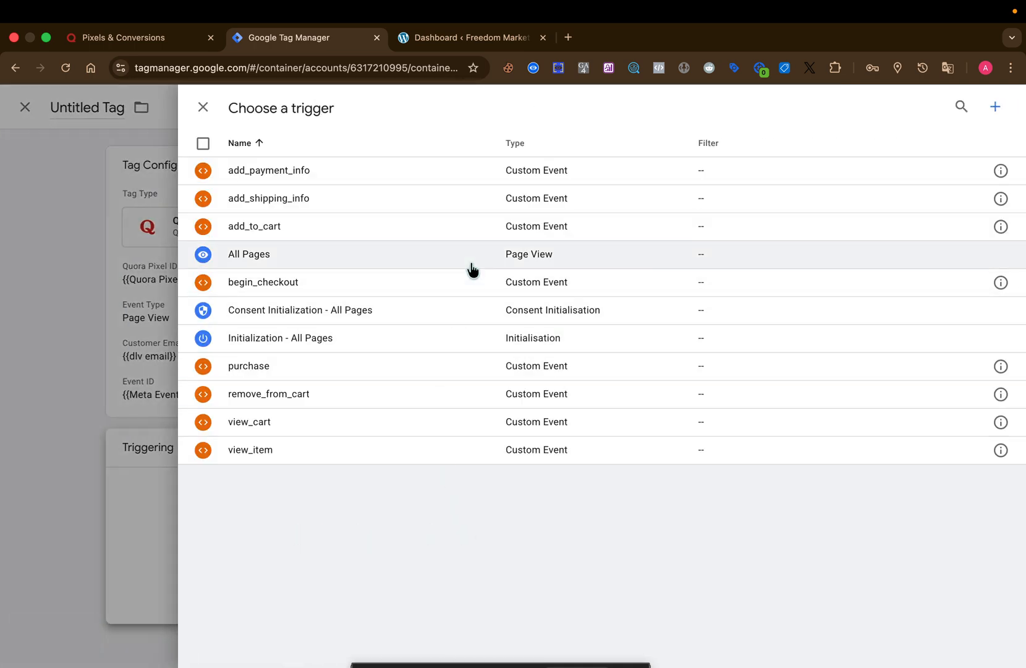
{"action": "left_click", "coordinate": [471, 267]}
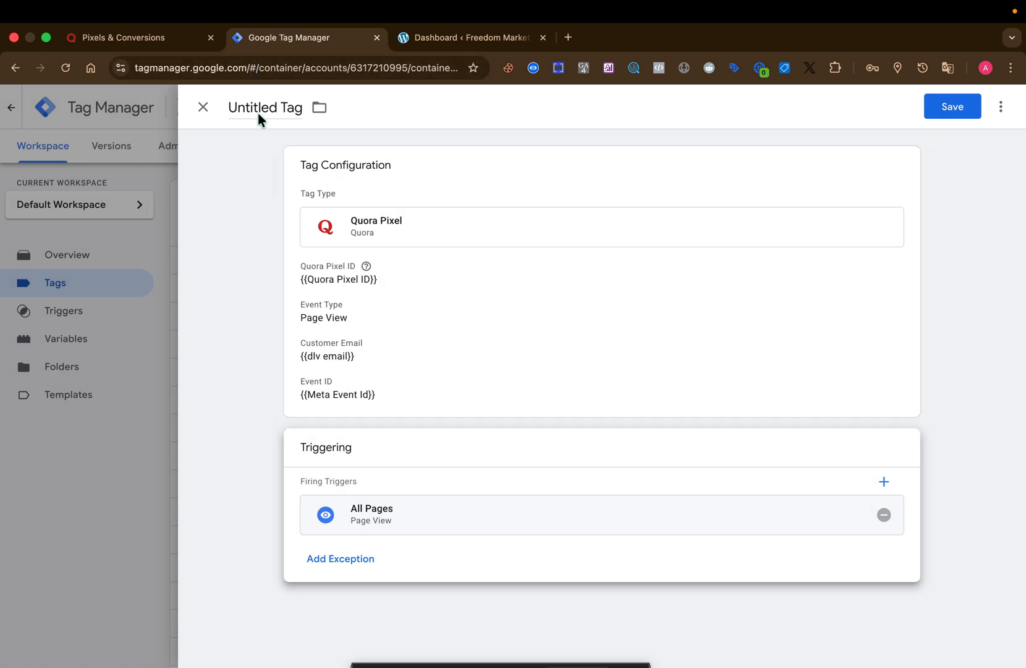
- Name the tag "Quora BS Page_view Tag" and save it
{"action": "double_click", "coordinate": [258, 115]}
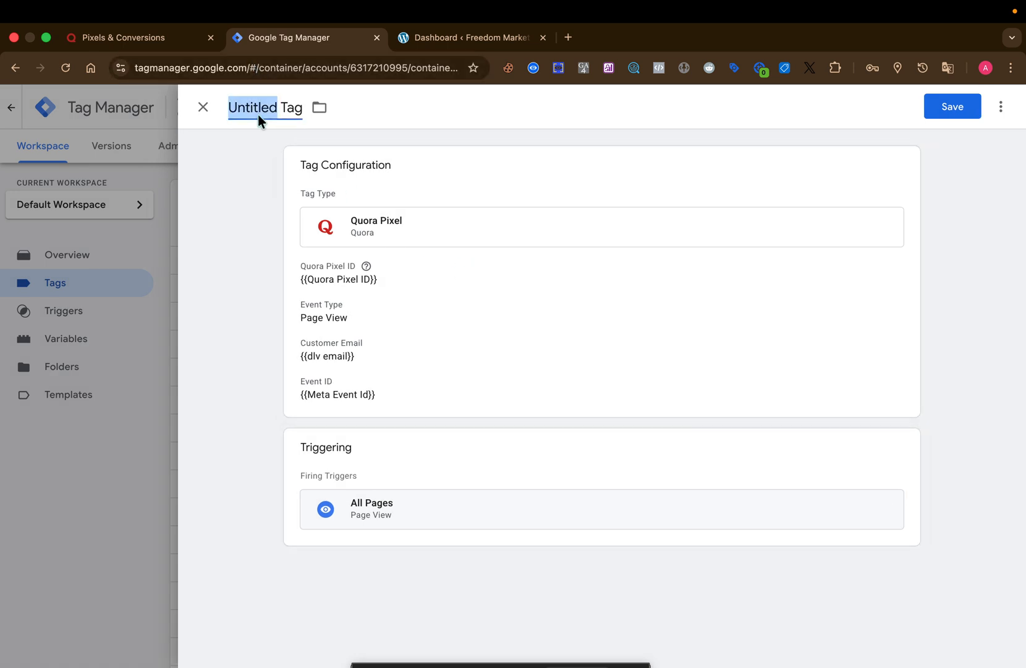
{"action": "type", "text": "Quor"}
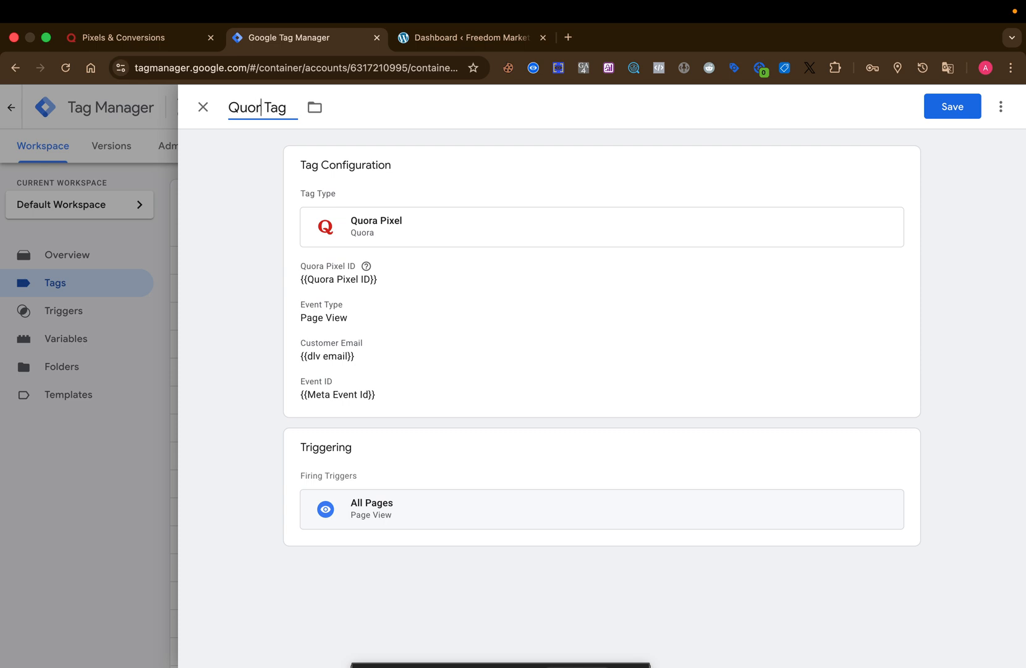
{"action": "type", "text": "a BS"}
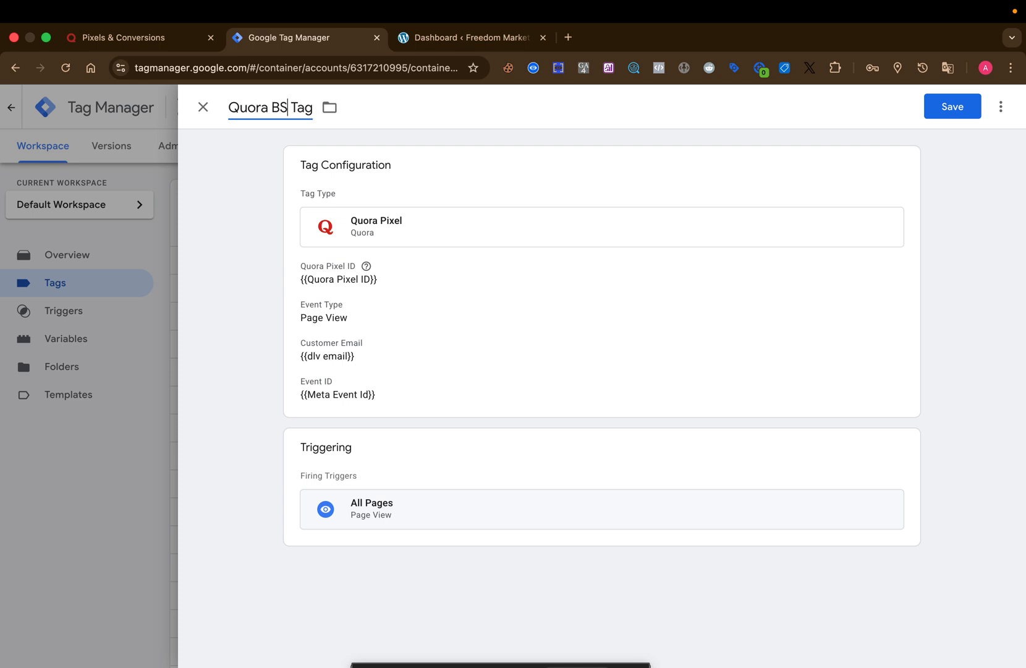
{"action": "type", "text": " Page_view"}
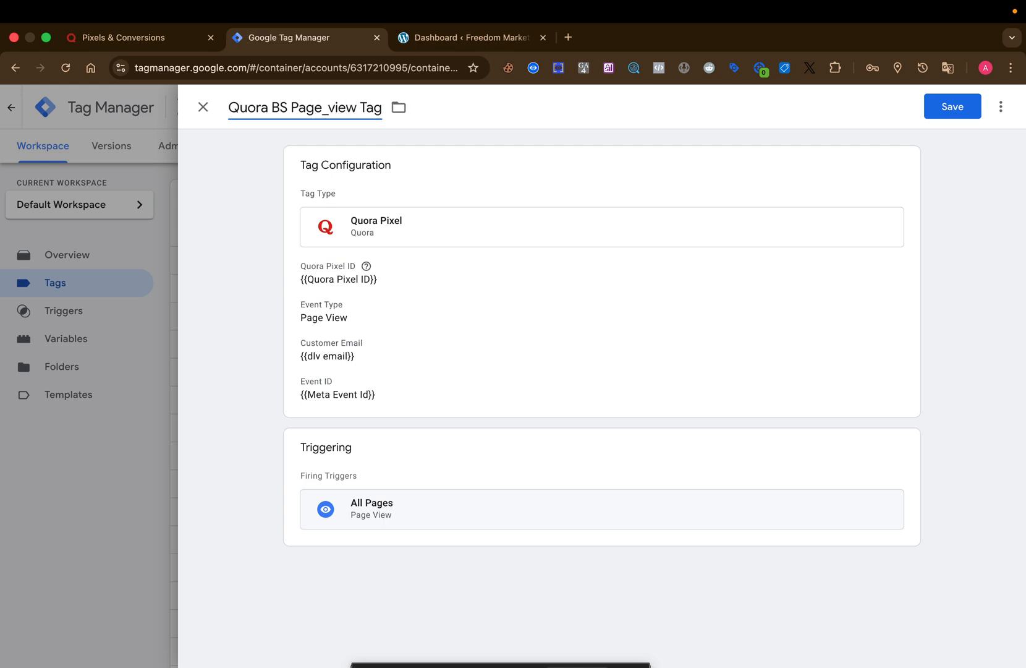
{"action": "left_click", "coordinate": [935, 105]}
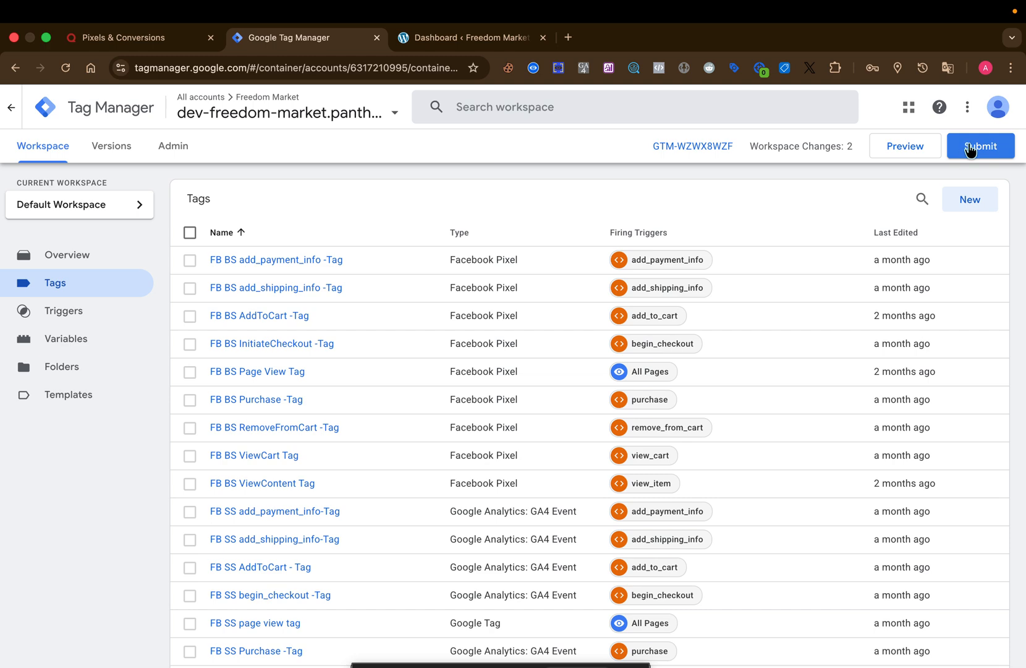
- Submit the workspace changes and publish them to the Live environment without a version name or description
{"action": "left_click", "coordinate": [969, 149]}
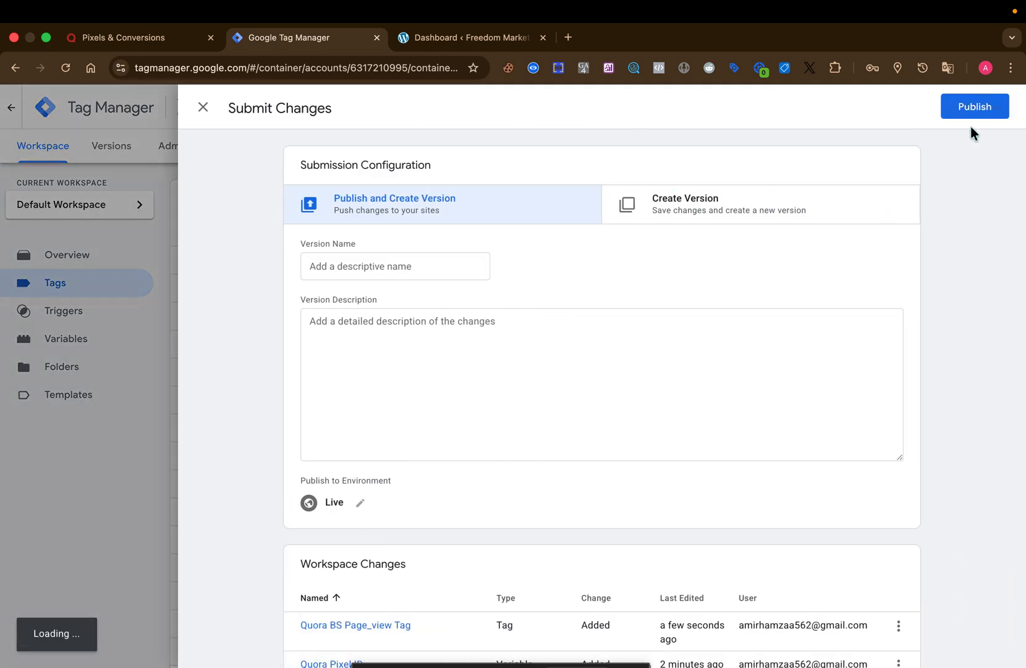
{"action": "left_click", "coordinate": [974, 108]}
{"action": "left_click", "coordinate": [692, 512]}
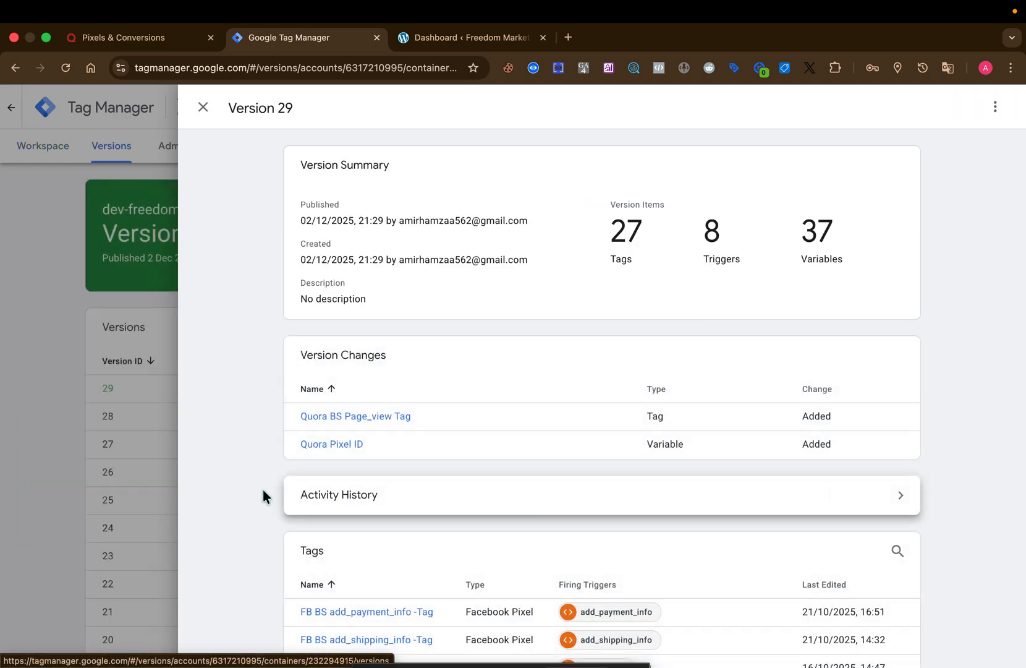
{"action": "left_click", "coordinate": [119, 442]}
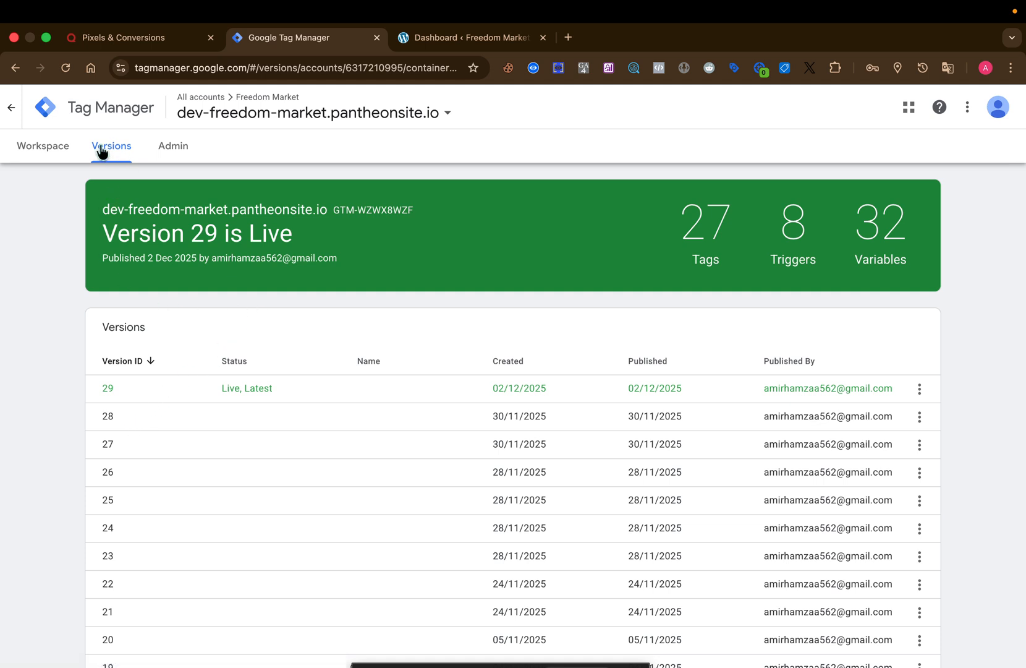
{"action": "left_click", "coordinate": [58, 154]}
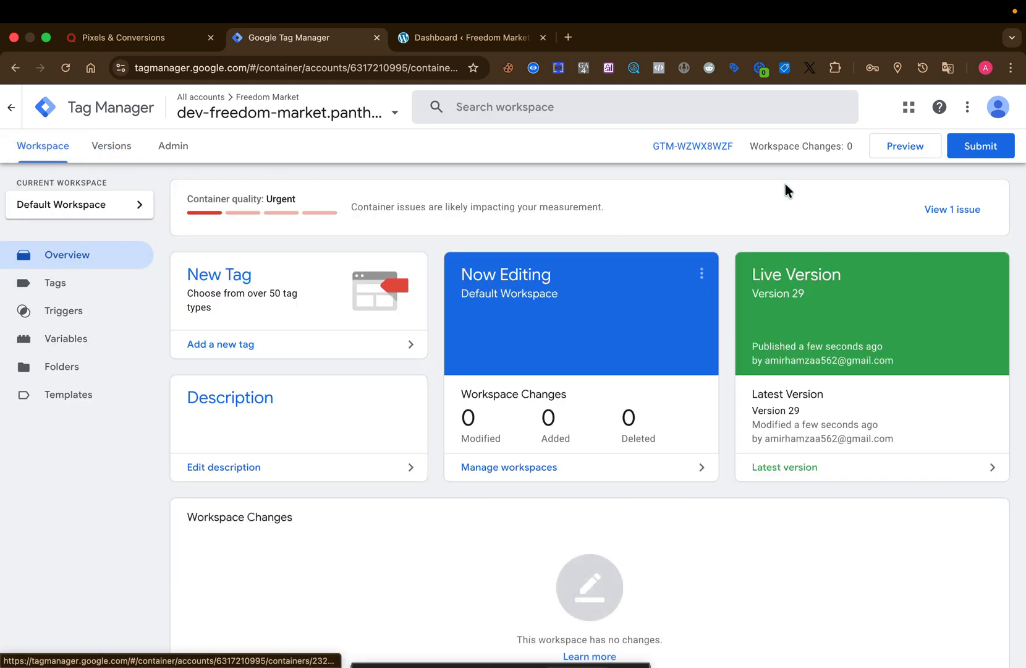
{"action": "left_click", "coordinate": [905, 149]}
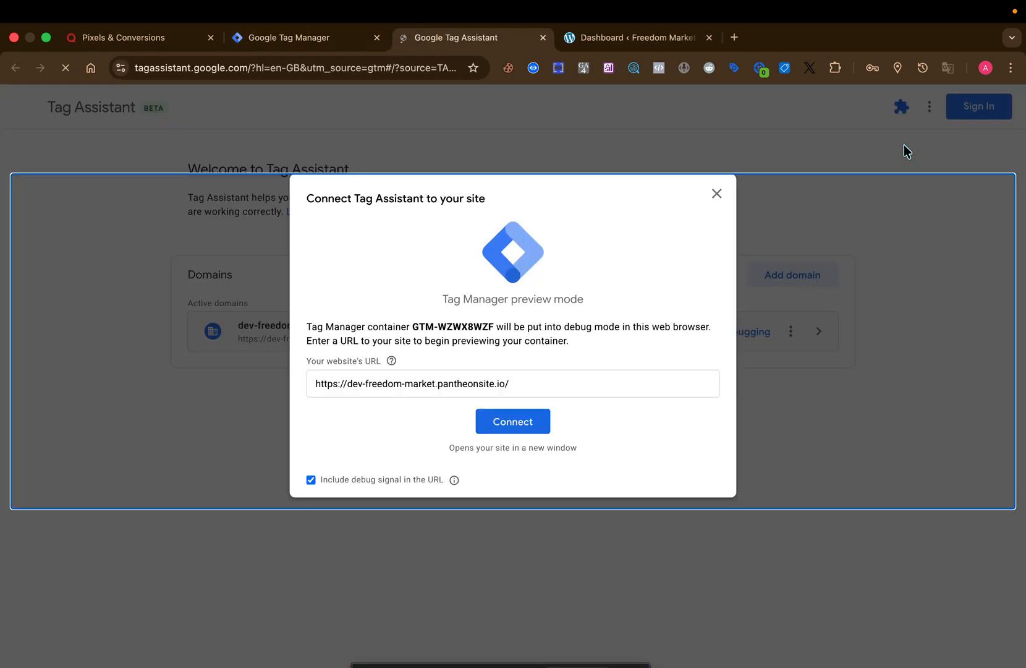
{"action": "left_click", "coordinate": [523, 424]}
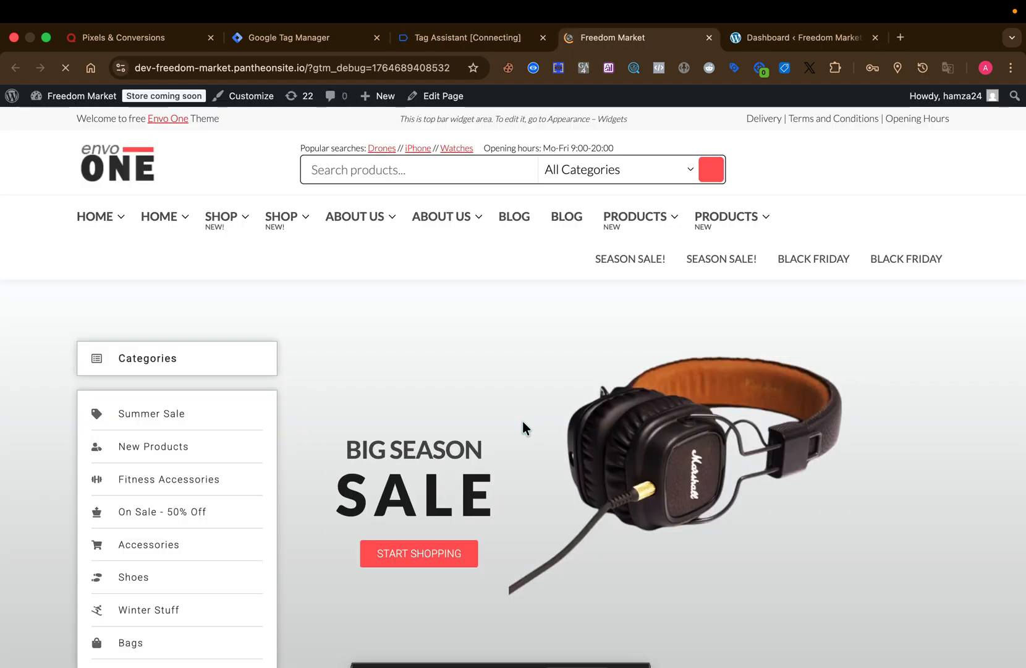
- Look over the Freedom Market page, then switch to Tag Assistant and check which tags fired in the summary
{"action": "scroll", "coordinate": [523, 421], "scroll_direction": "down", "scroll_amount": 2}
{"action": "scroll", "coordinate": [523, 421], "scroll_direction": "down", "scroll_amount": 5}
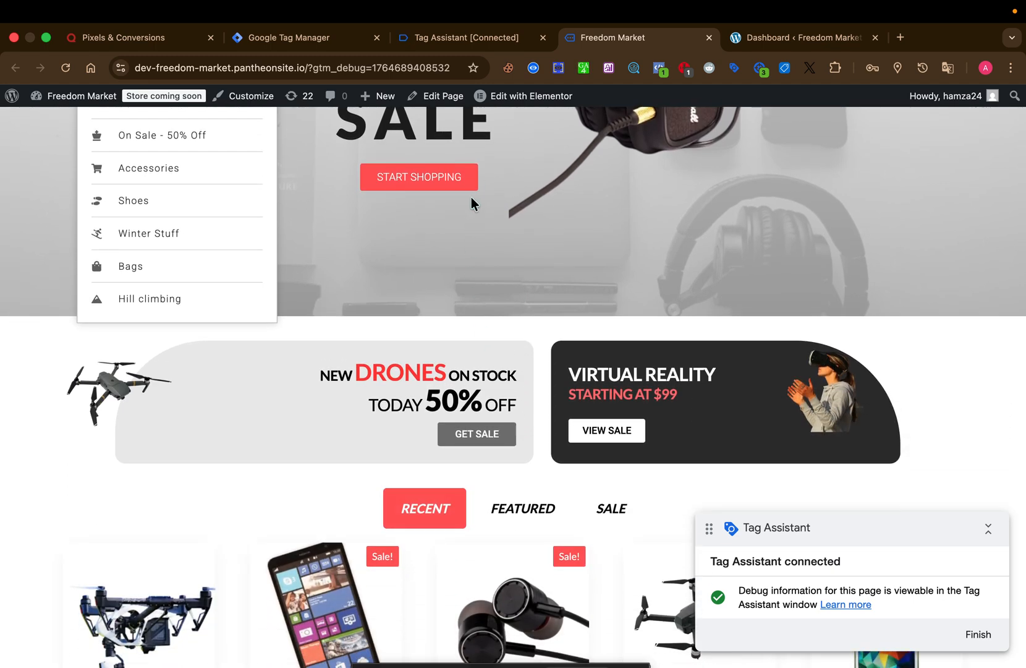
{"action": "left_click", "coordinate": [436, 37]}
{"action": "left_click", "coordinate": [511, 350]}
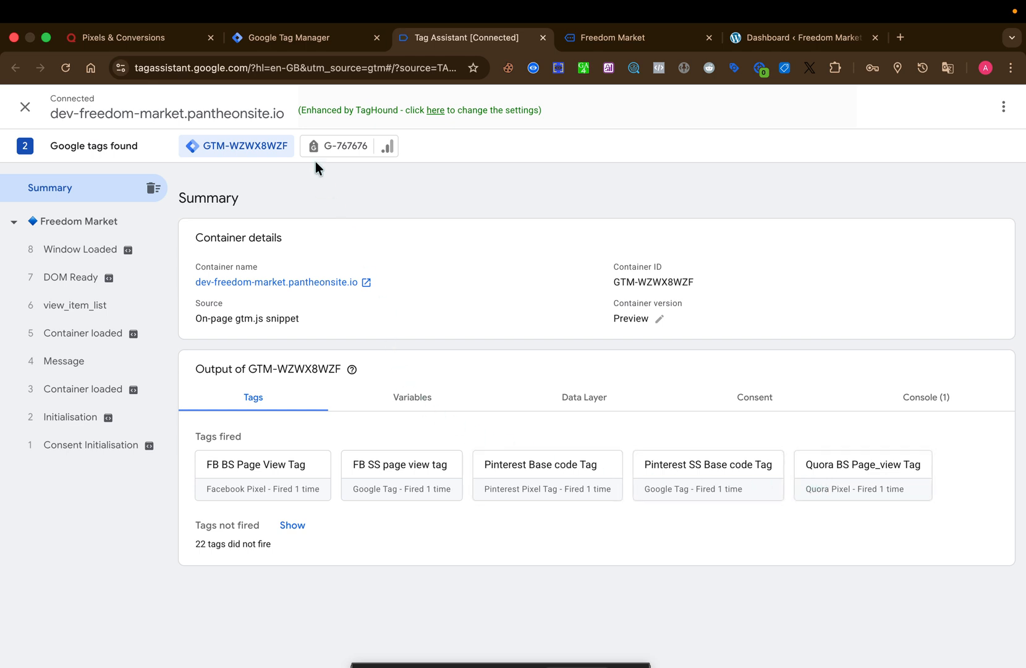
- Switch to Quora Ads, finish the partner installation dialog, and reload Pixels & events to check the base pixel's status
{"action": "left_click", "coordinate": [144, 41]}
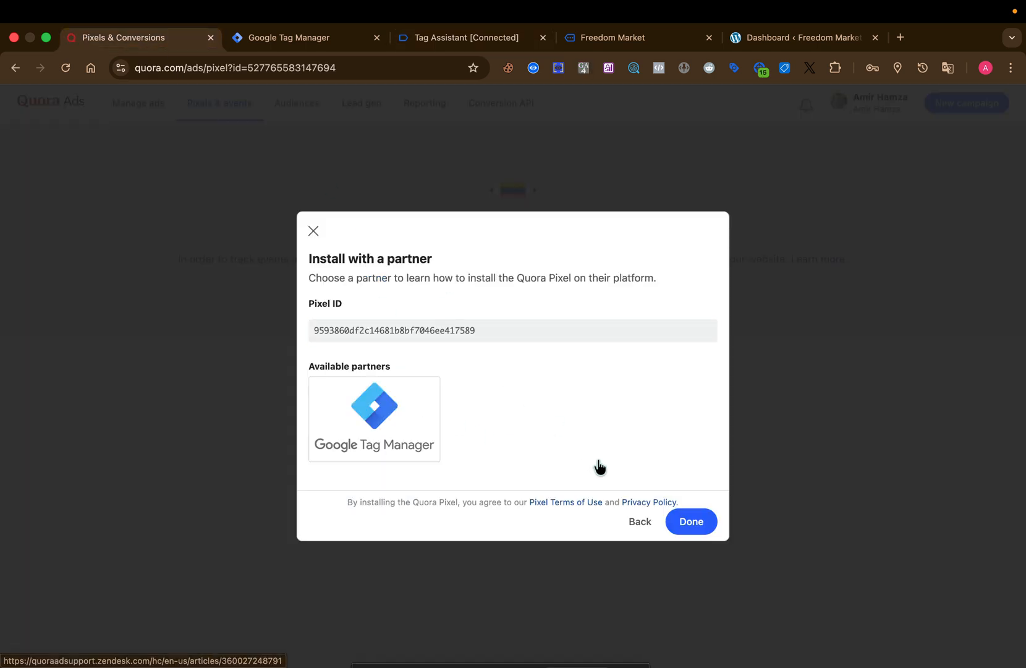
{"action": "left_click", "coordinate": [681, 525]}
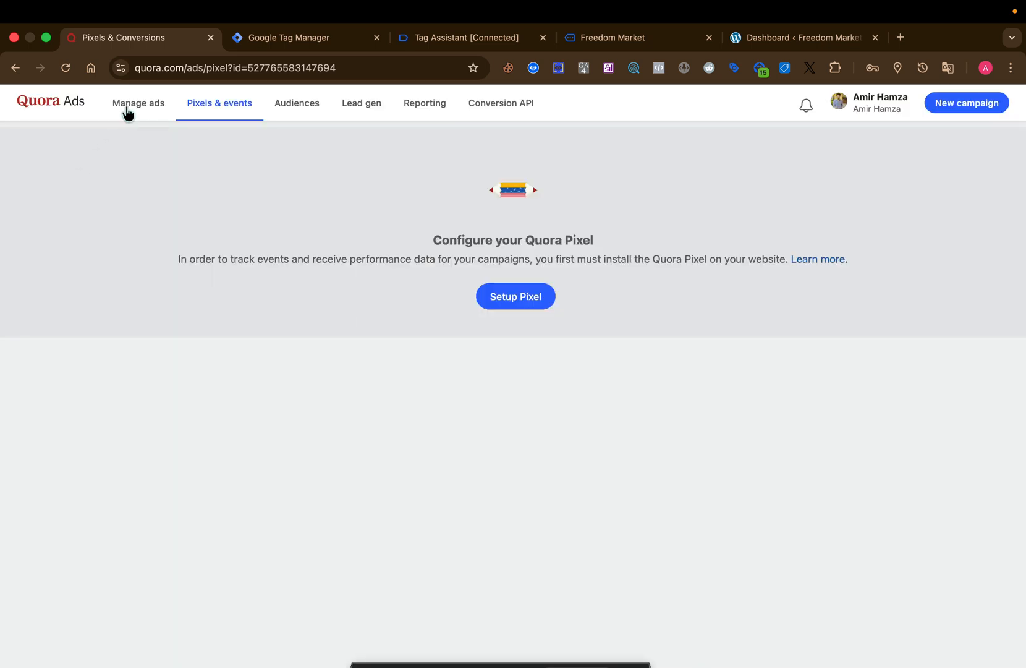
{"action": "key", "text": "super+r"}
{"action": "key", "text": "super+r"}
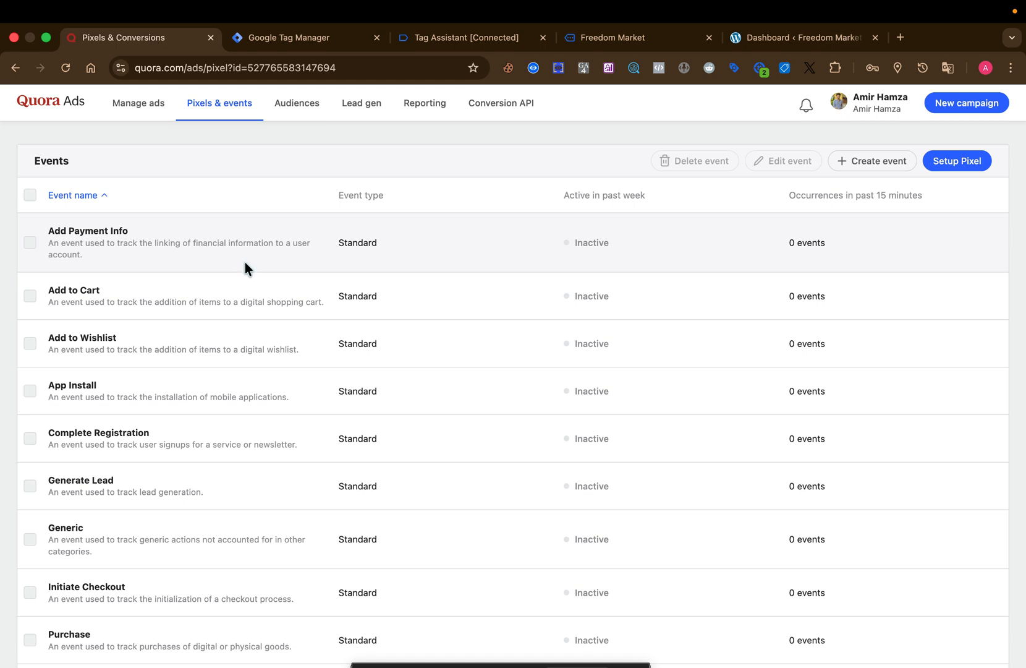
{"action": "scroll", "coordinate": [236, 389], "scroll_direction": "down", "scroll_amount": 3}
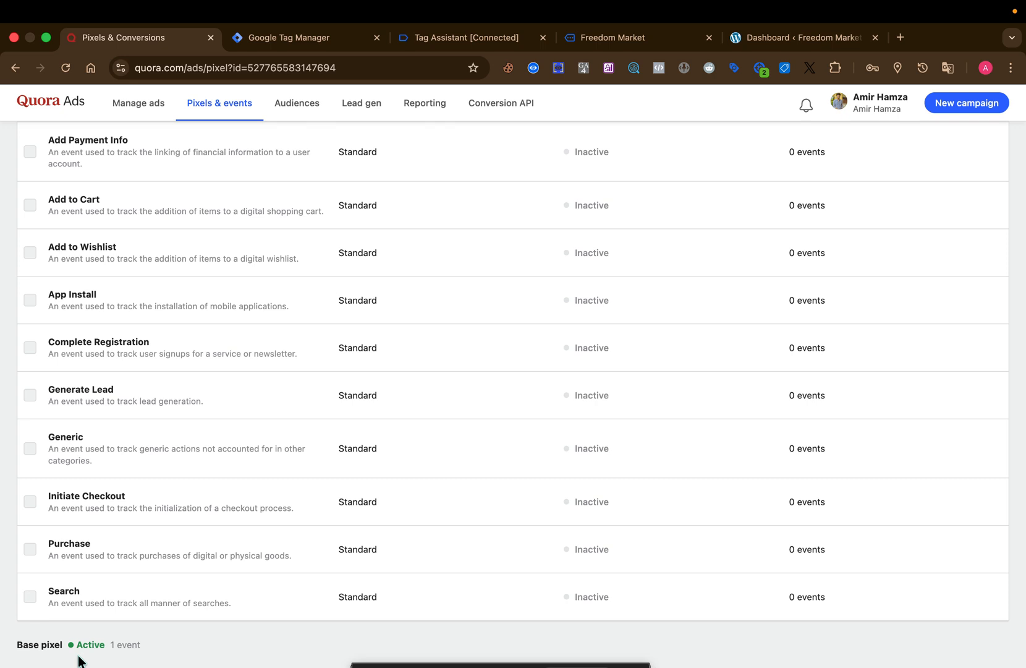
{"action": "mouse_move", "coordinate": [1022, 5]}
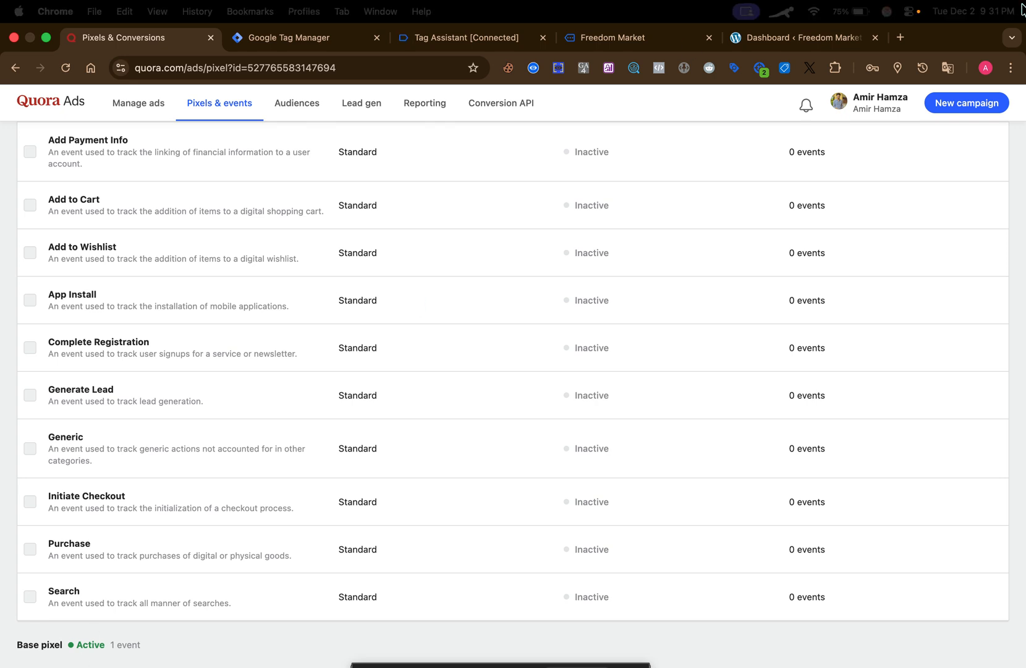
{"action": "left_click", "coordinate": [911, 14]}
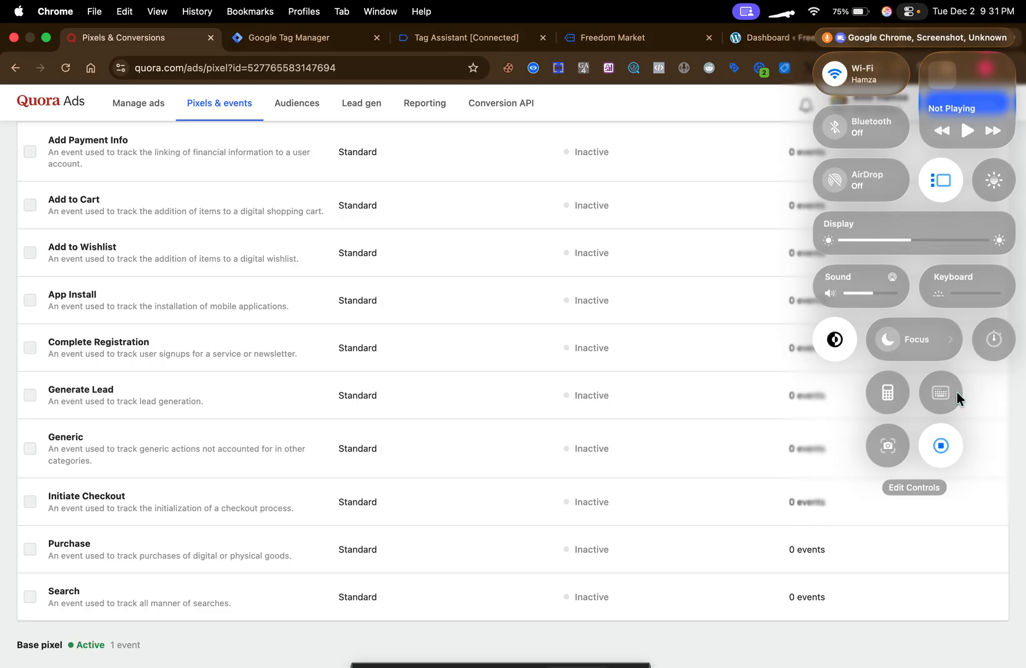